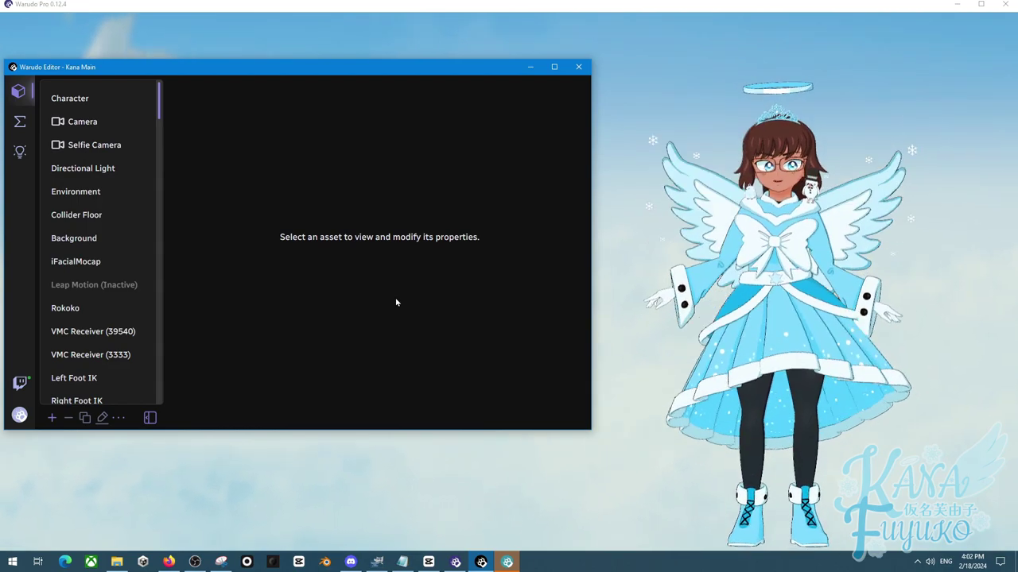
# Step: Create a new blueprint and add an On Twitch Channel Points Redeemed node to its canvas
pyautogui.click(23, 121)
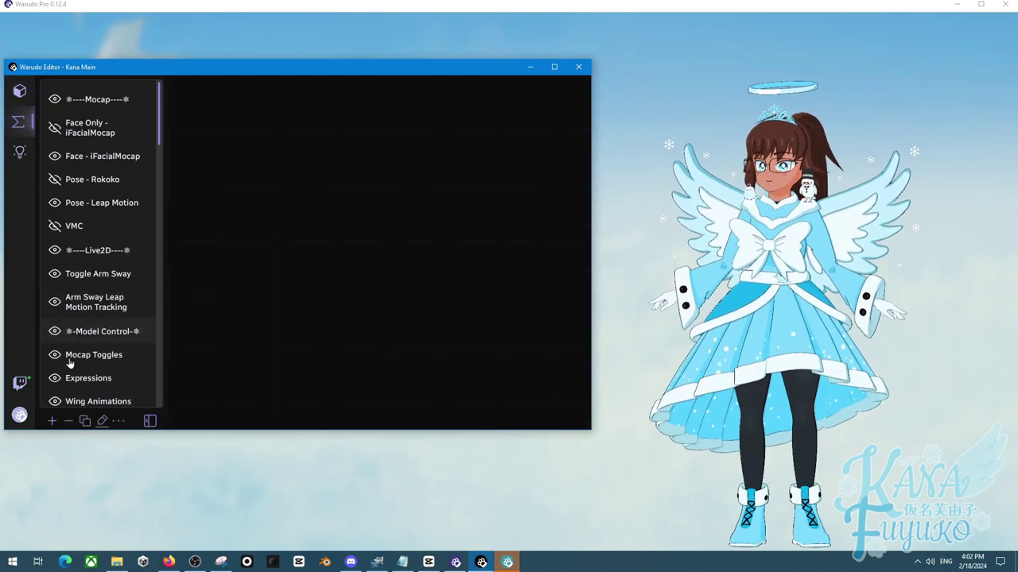
pyautogui.click(51, 420)
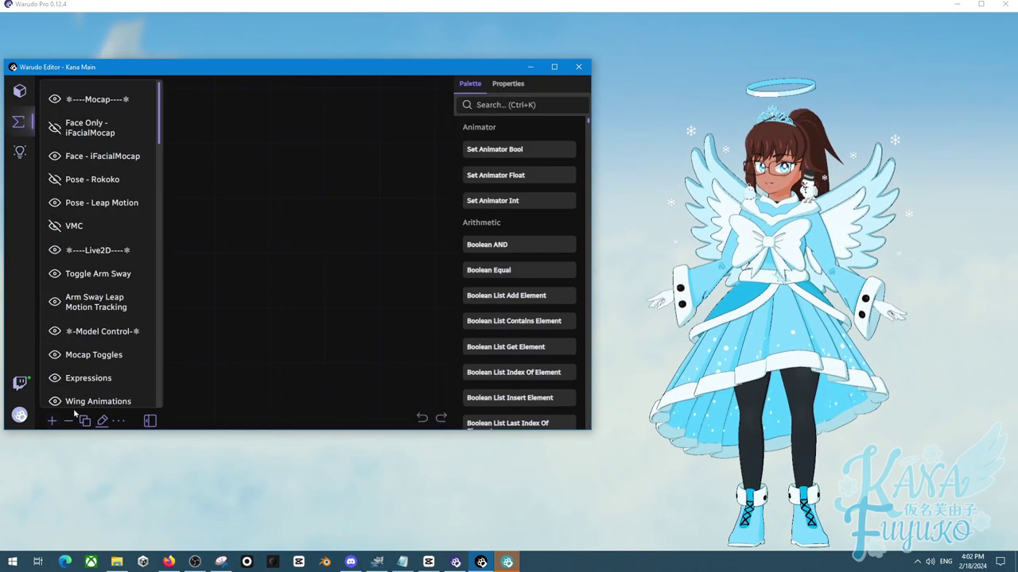
pyautogui.click(508, 105)
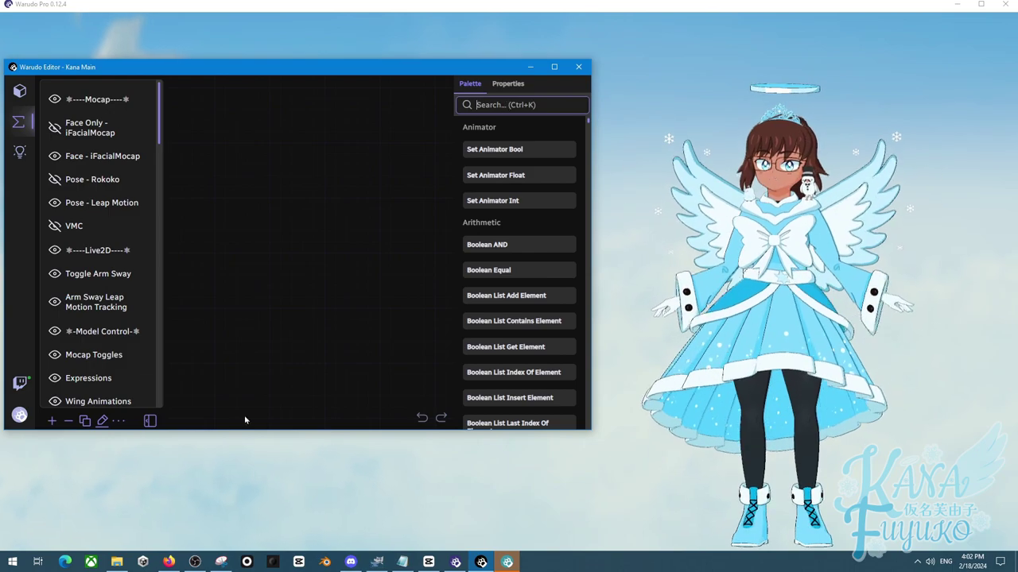
pyautogui.click(151, 421)
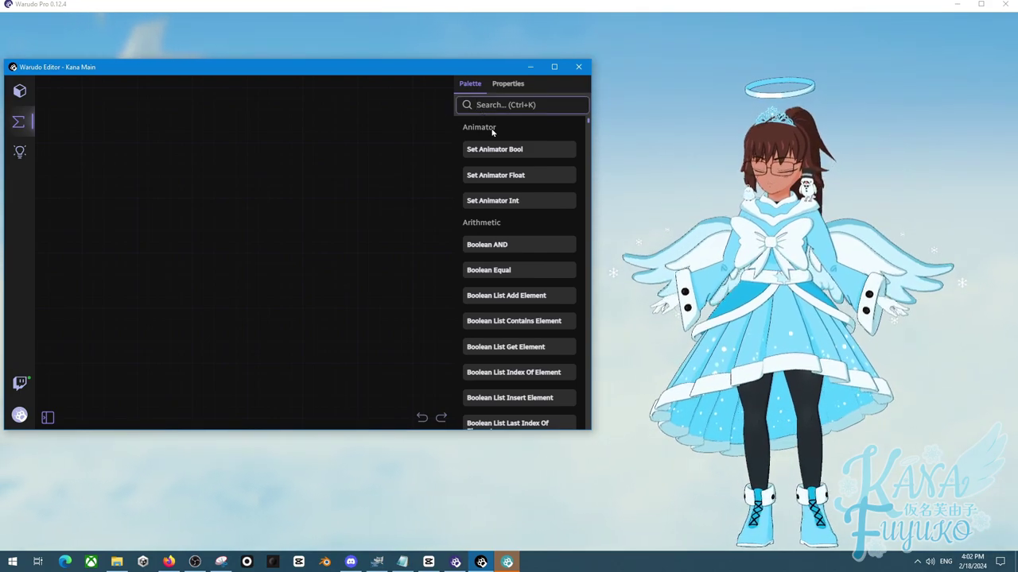
pyautogui.write('twitch')
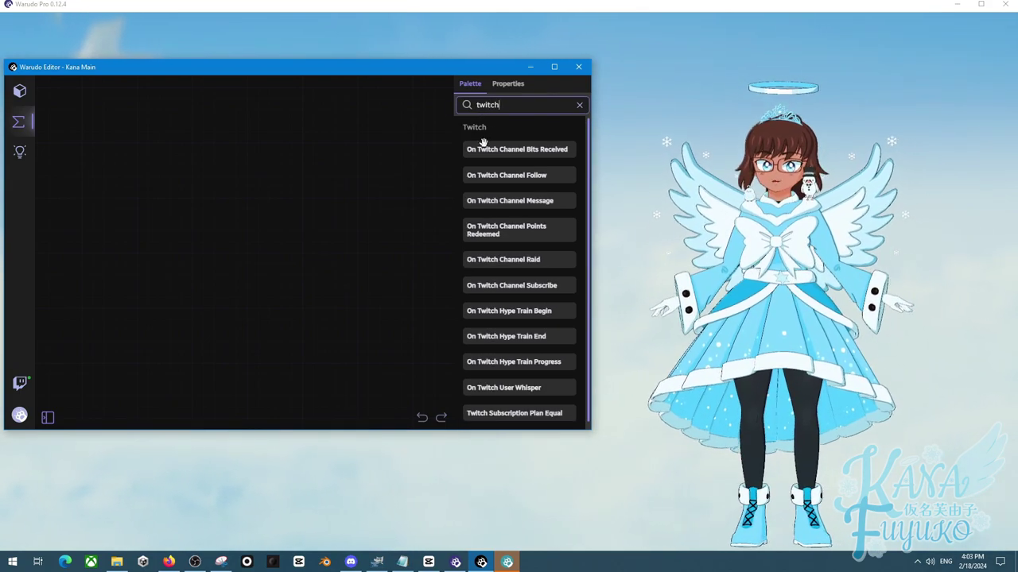
pyautogui.moveTo(470, 228); pyautogui.dragTo(97, 168)
# Step: Find the String Contains node and place it beside the Twitch channel points node
pyautogui.write('swi')
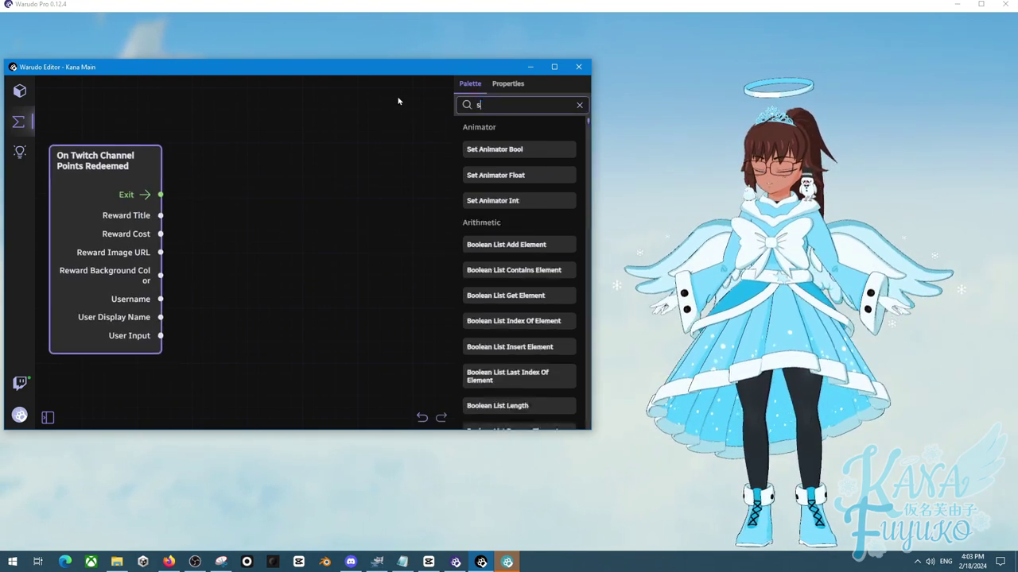
pyautogui.press('BackSpace')
pyautogui.press('BackSpace')
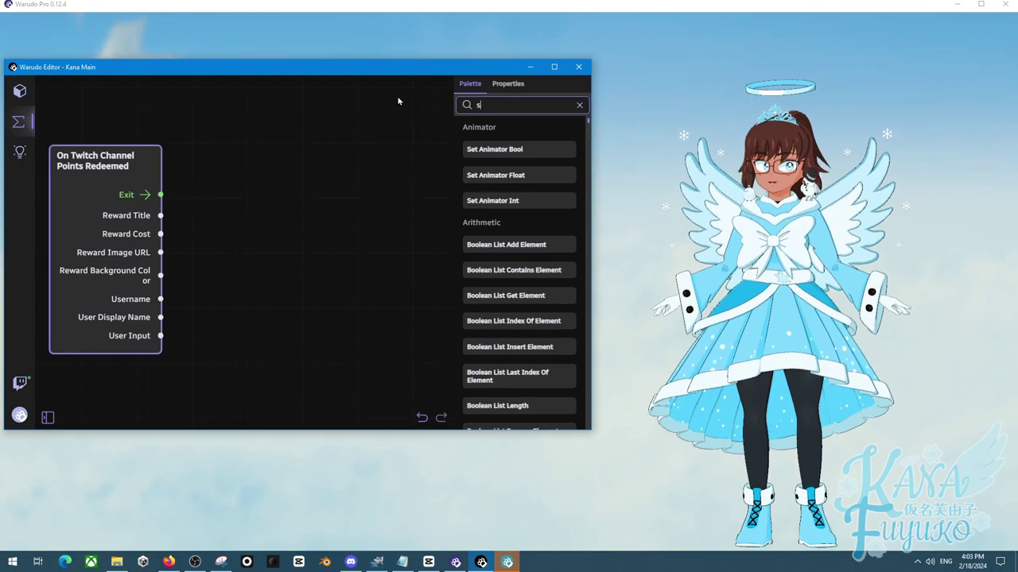
pyautogui.write('tring')
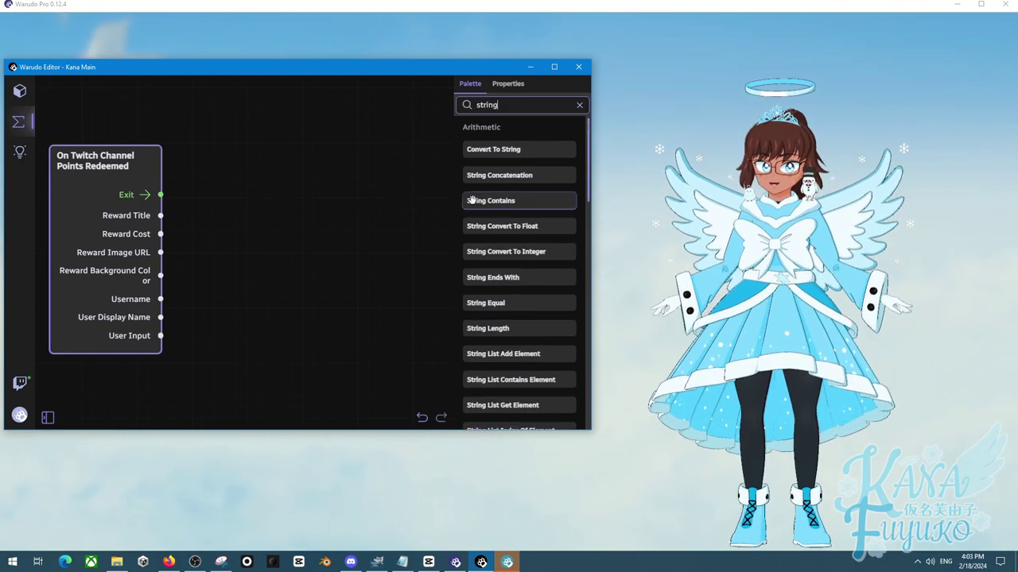
pyautogui.moveTo(475, 200); pyautogui.dragTo(252, 226)
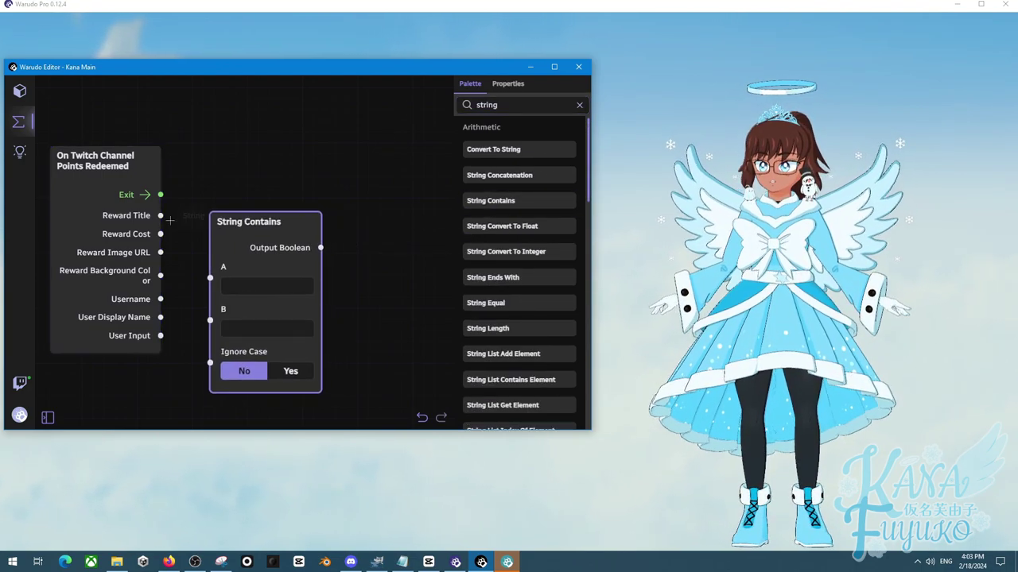
# Step: Connect Reward Title to input A of String Contains and set B to "10 Plushies"
pyautogui.moveTo(160, 215); pyautogui.dragTo(210, 265)
pyautogui.moveTo(160, 299); pyautogui.dragTo(209, 297)
pyautogui.click(235, 303)
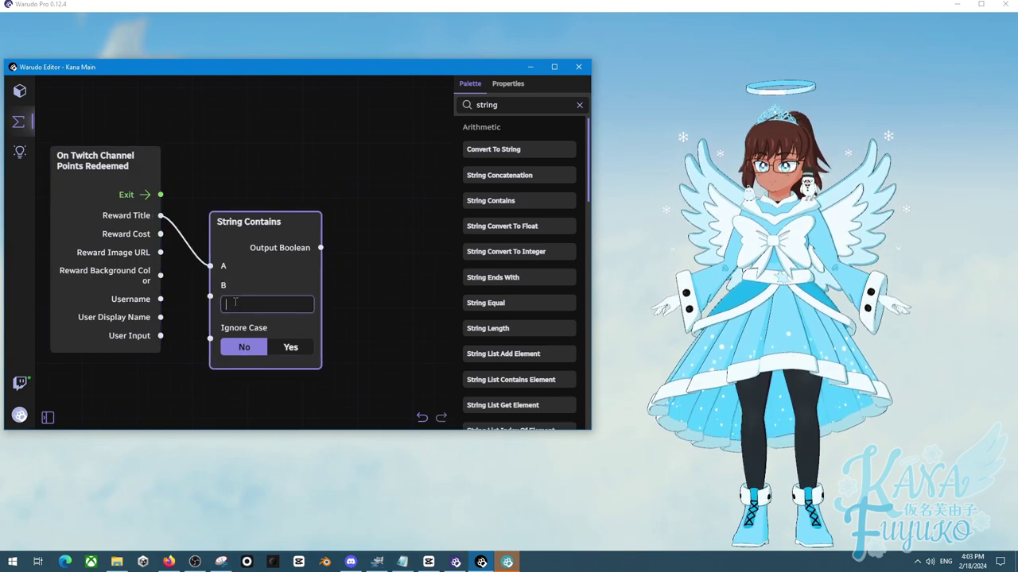
pyautogui.write('10 Plushies')
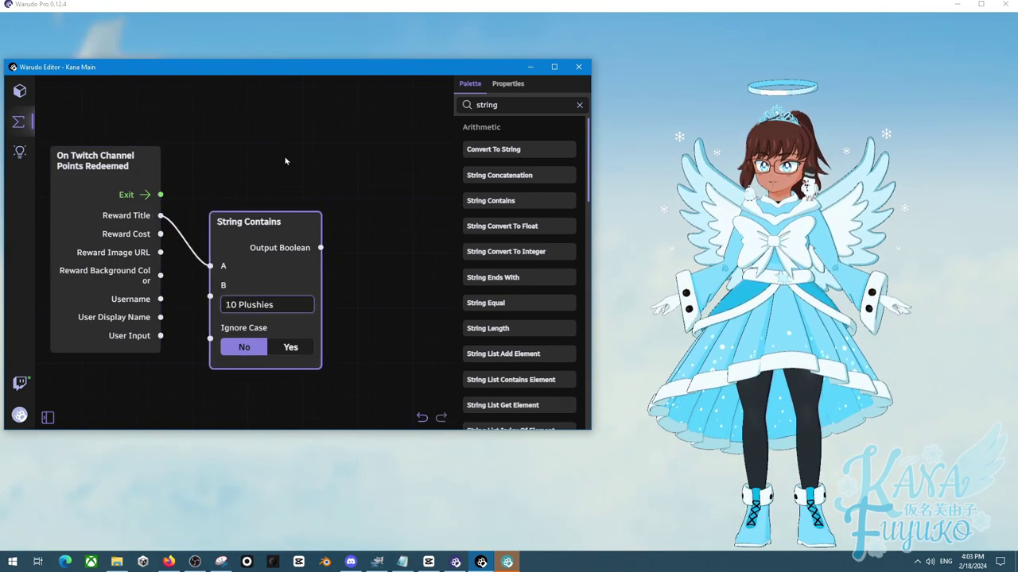
# Step: Add an If Branch node, feeding its Enter from the Twitch node's Exit and its Condition from the String Contains Output Boolean
pyautogui.scroll(-1, 286, 161)
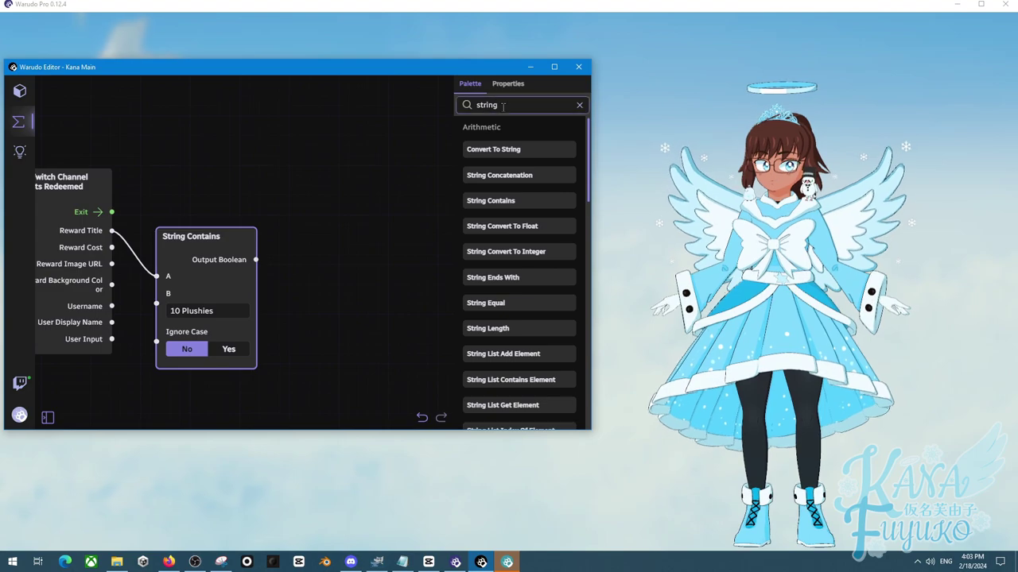
pyautogui.write('if bran')
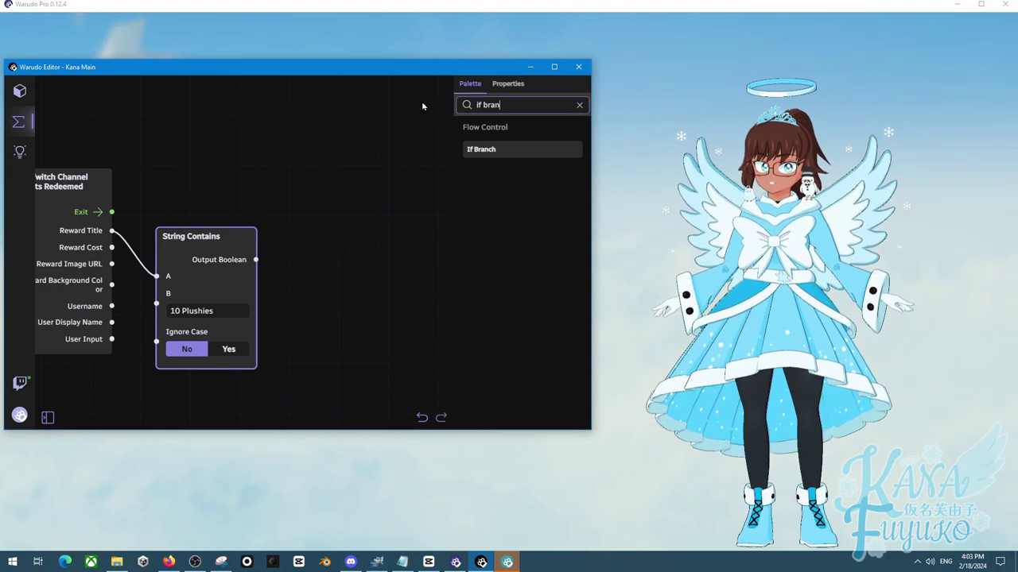
pyautogui.moveTo(481, 148); pyautogui.dragTo(310, 155)
pyautogui.moveTo(181, 150); pyautogui.dragTo(242, 156)
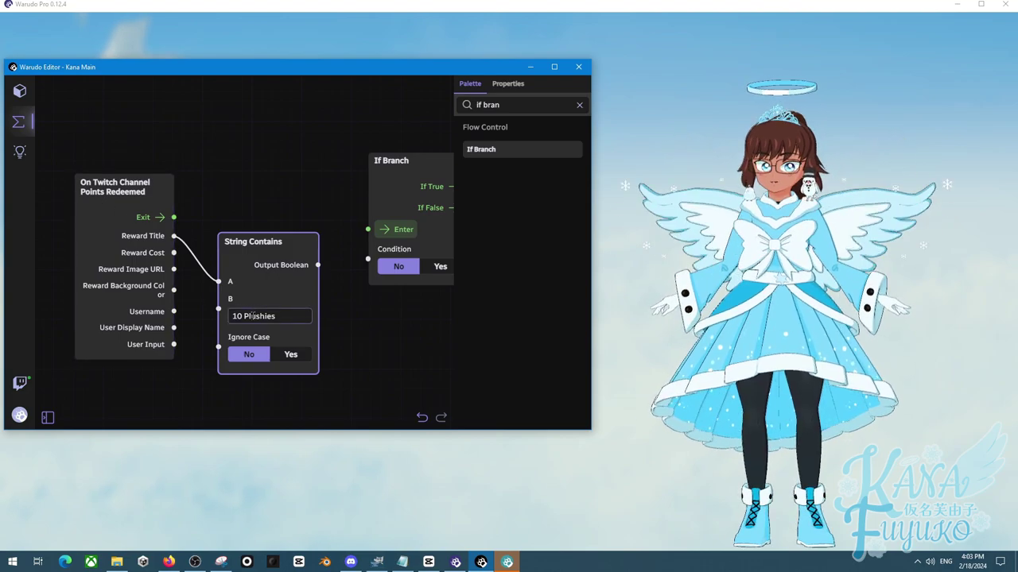
pyautogui.moveTo(173, 217); pyautogui.dragTo(367, 229)
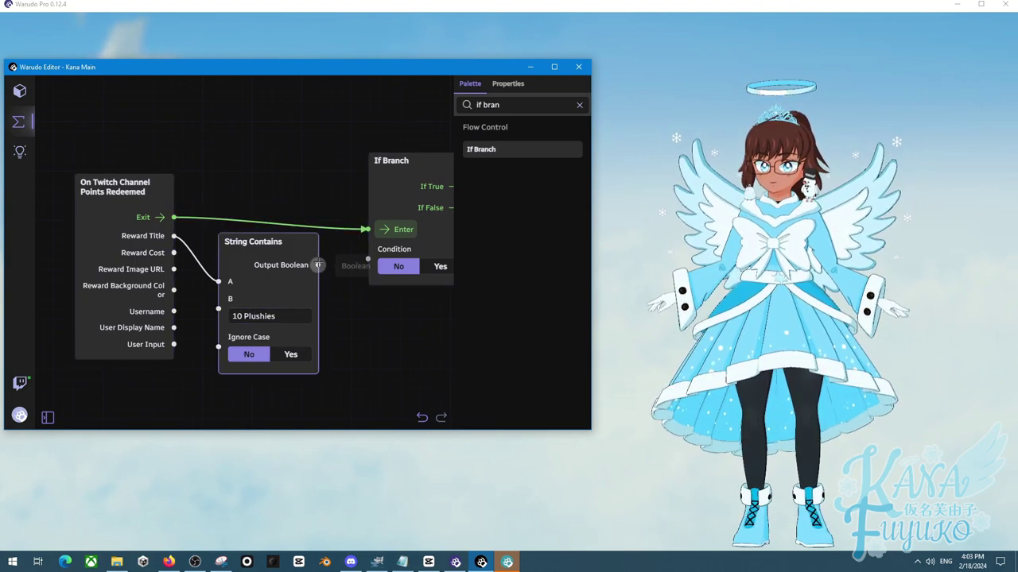
pyautogui.moveTo(318, 264); pyautogui.dragTo(369, 260)
# Step: Add a Throw Prop At Character node on the far side of the If Branch node, leaving a gap between them
pyautogui.moveTo(445, 195); pyautogui.dragTo(256, 215)
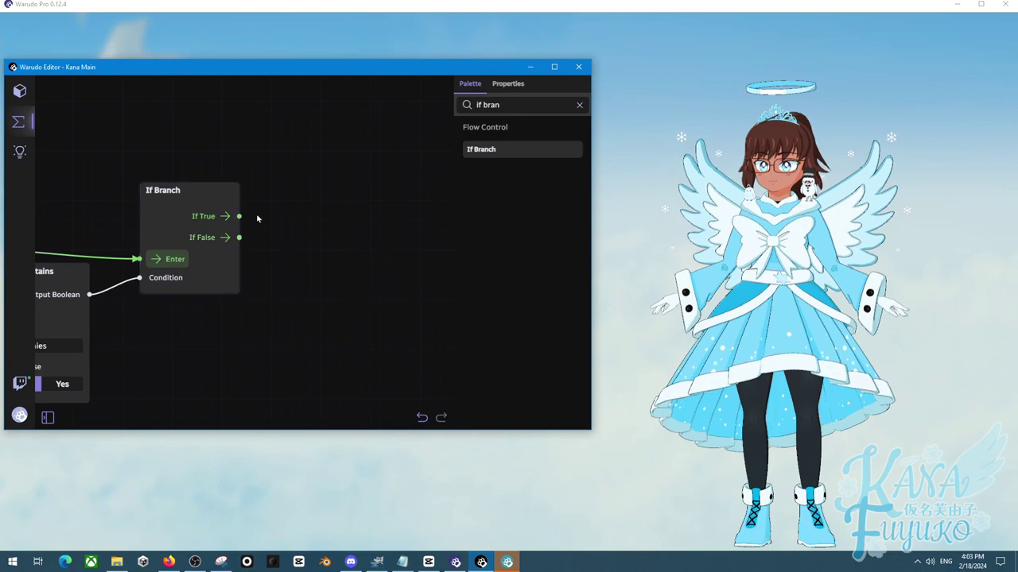
pyautogui.click(504, 105)
pyautogui.write('throw')
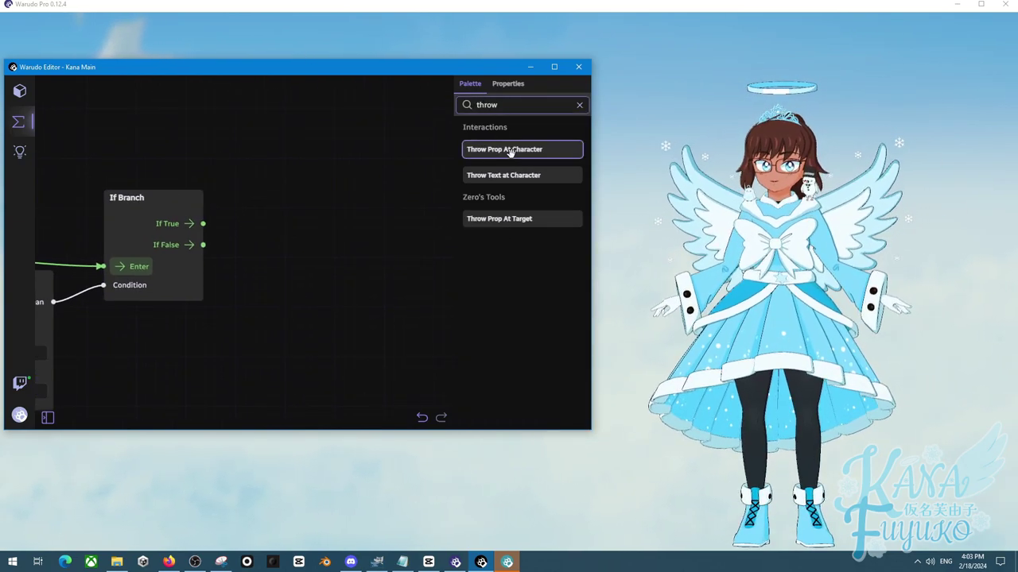
pyautogui.moveTo(509, 150); pyautogui.dragTo(337, 176)
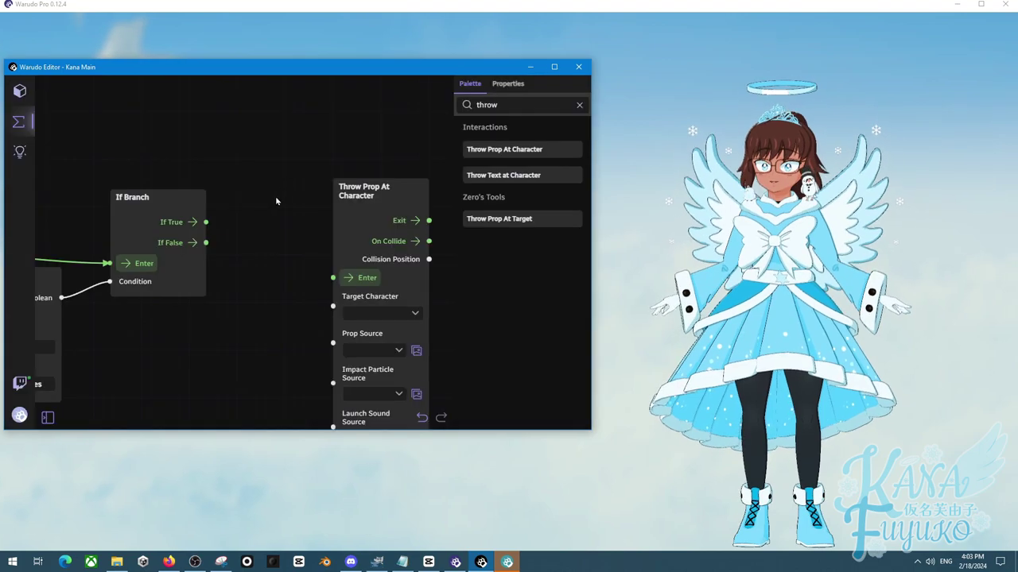
pyautogui.moveTo(275, 195); pyautogui.dragTo(209, 176)
pyautogui.moveTo(318, 223); pyautogui.dragTo(356, 205)
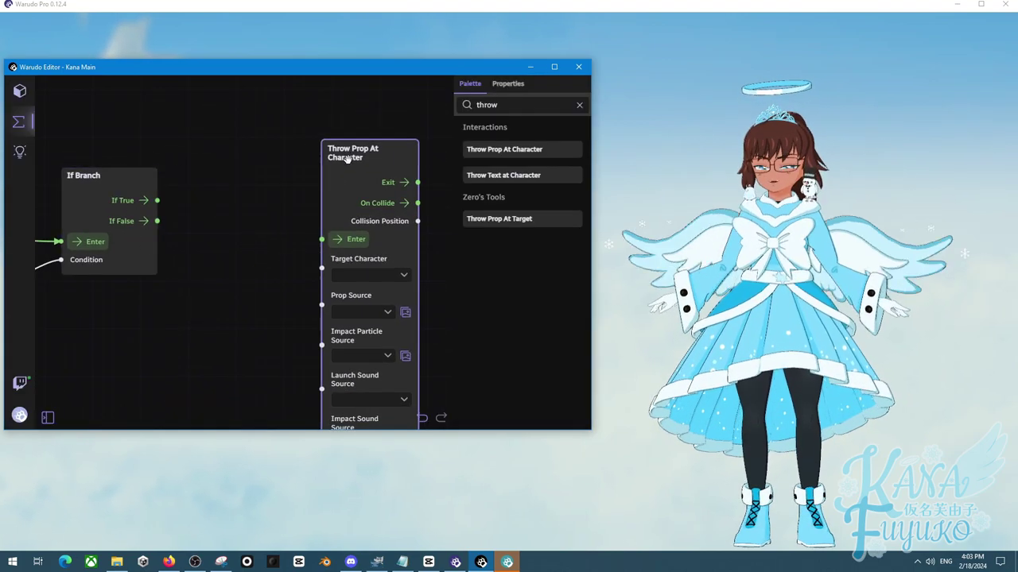
pyautogui.scroll(-1, 278, 210)
pyautogui.scroll(-2, 278, 215)
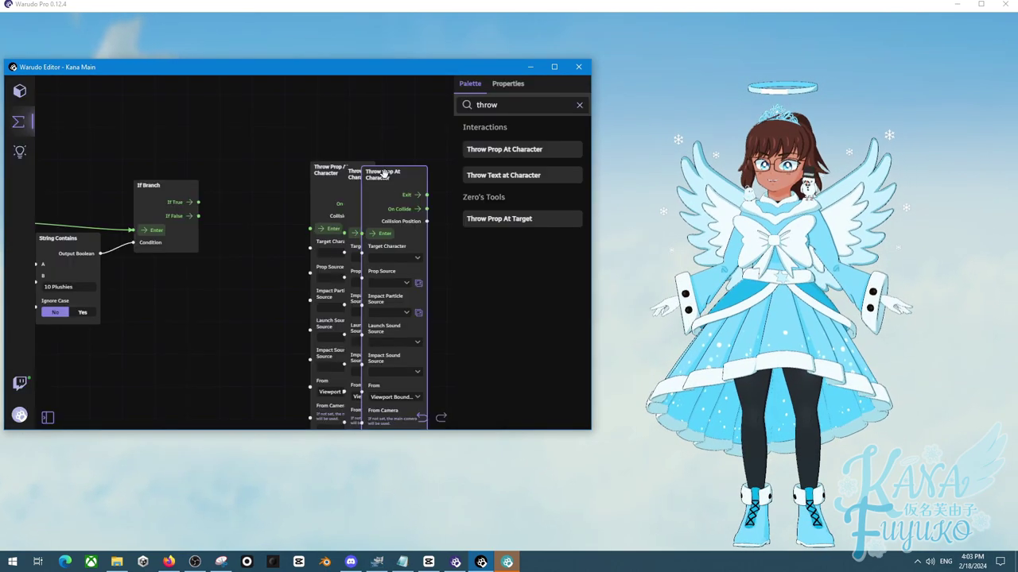
pyautogui.moveTo(382, 178)
pyautogui.mouseDown()
pyautogui.moveTo(393, 171)
pyautogui.moveTo(389, 182)
pyautogui.mouseUp()
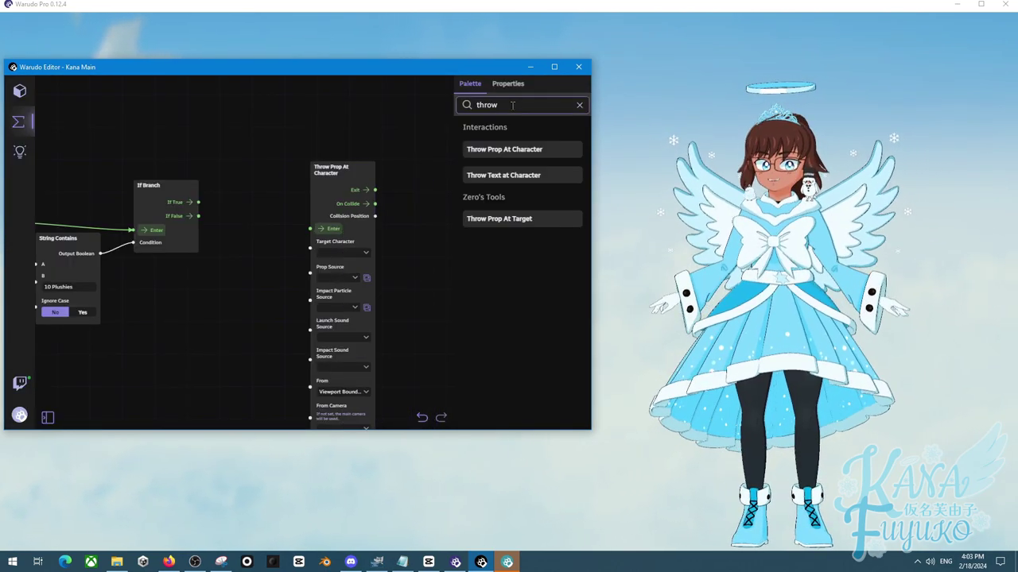
pyautogui.scroll(2, 218, 173)
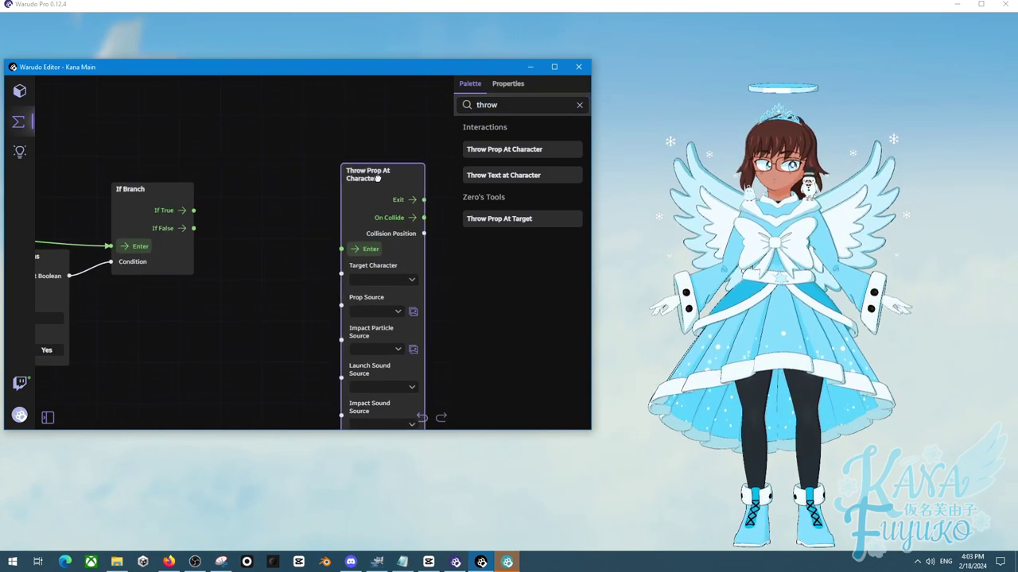
# Step: Insert a For Loop node, linking If True to its Enter and its Loop Body to the Throw Prop At Character node's Enter
pyautogui.click(509, 104)
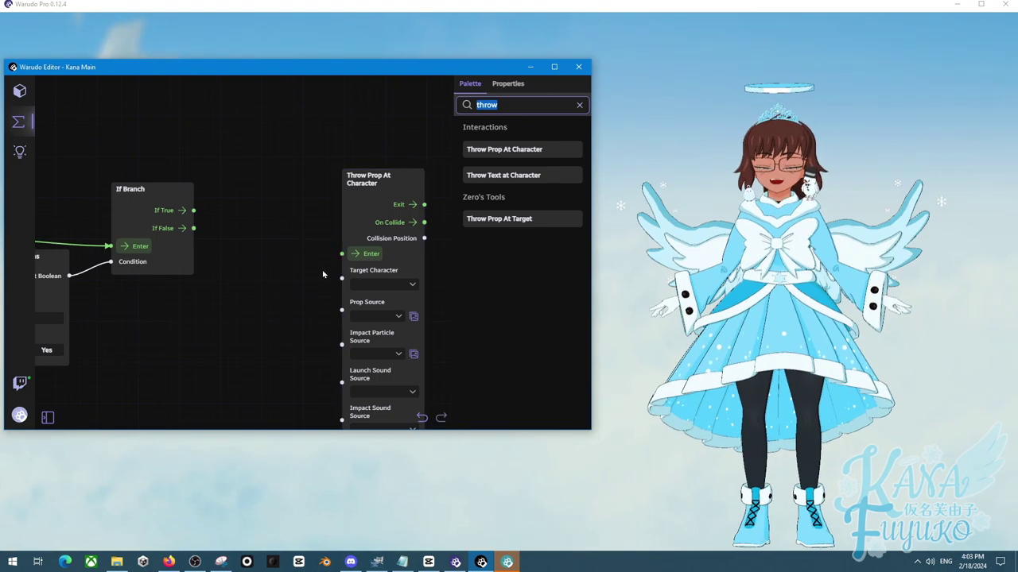
pyautogui.write('for lo')
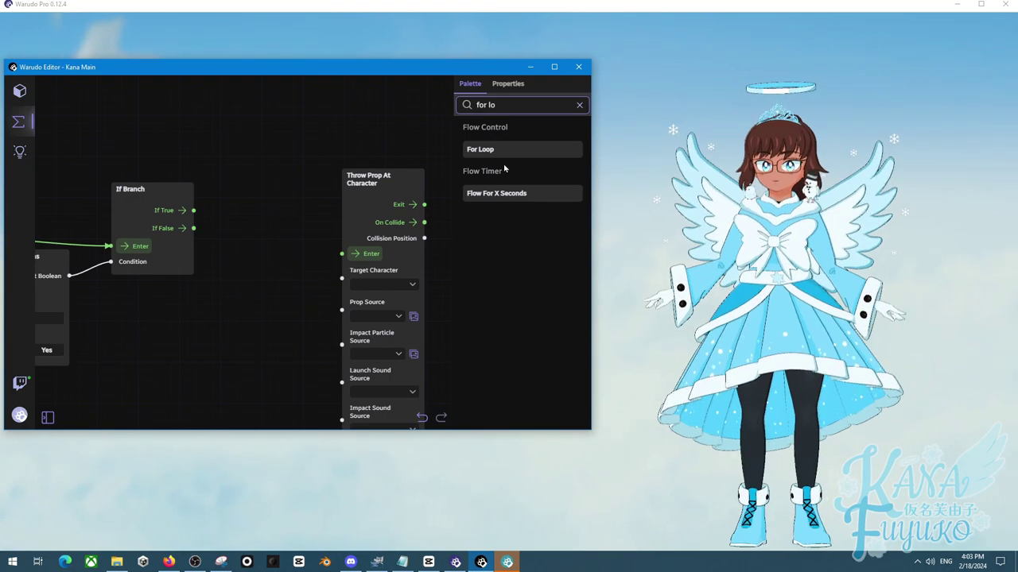
pyautogui.moveTo(480, 149); pyautogui.dragTo(238, 240)
pyautogui.moveTo(260, 303); pyautogui.dragTo(245, 305)
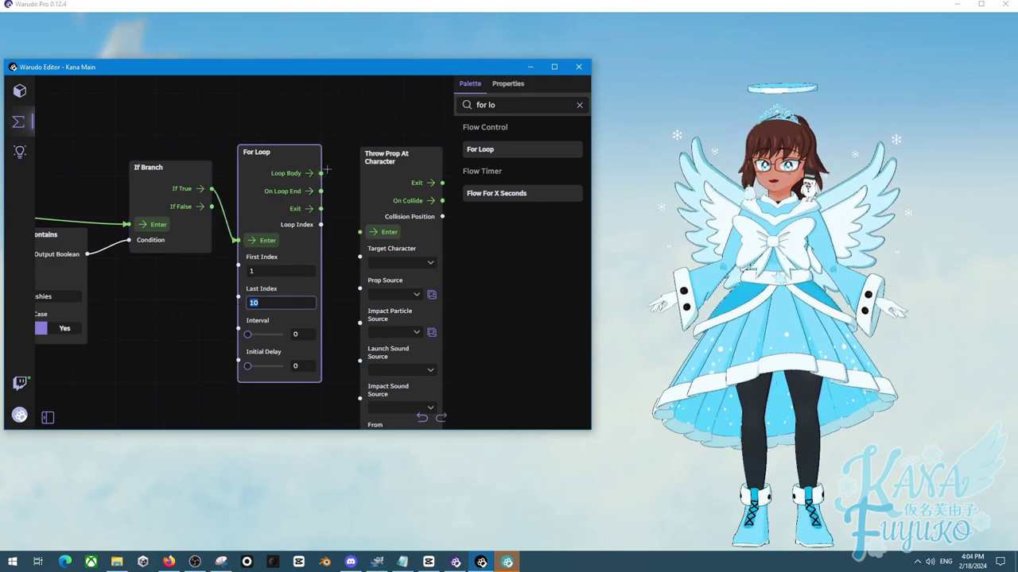
pyautogui.moveTo(320, 172); pyautogui.dragTo(357, 232)
pyautogui.moveTo(393, 160)
pyautogui.mouseDown()
pyautogui.moveTo(407, 157)
pyautogui.moveTo(391, 188)
pyautogui.moveTo(394, 152)
pyautogui.mouseUp()
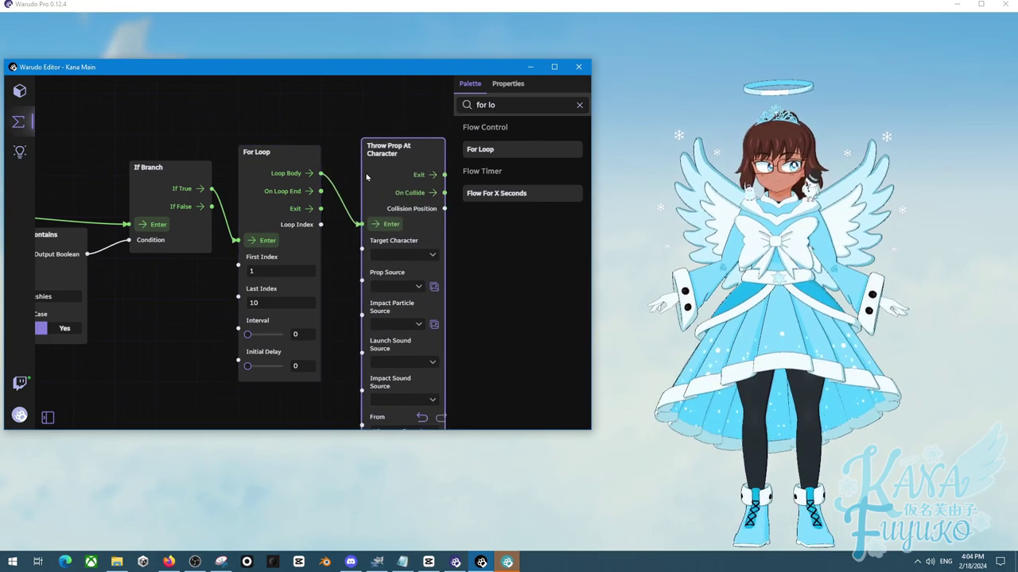
pyautogui.click(260, 246)
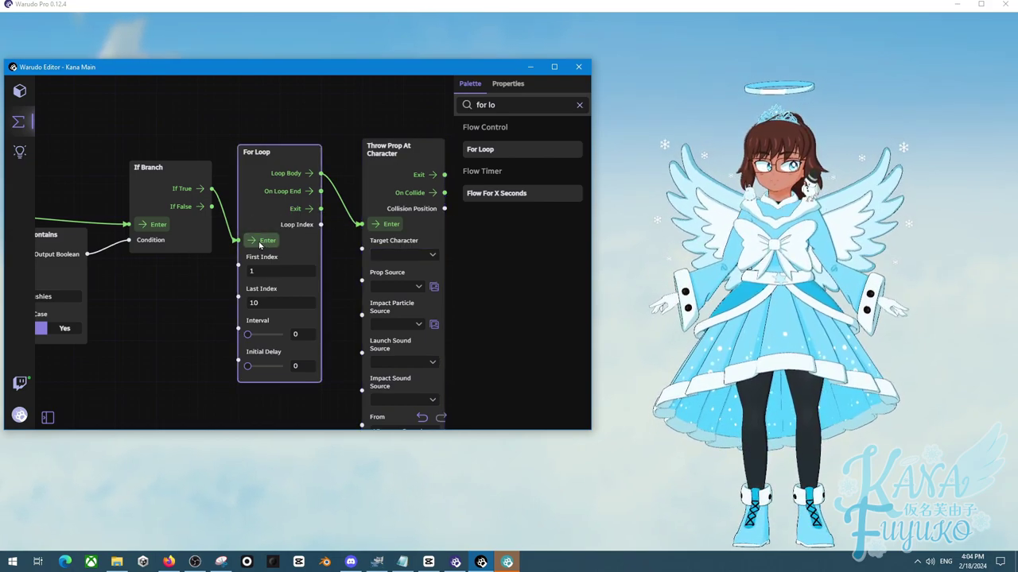
# Step: Set the Throw Prop At Character node's target character to Character and its prop source to Chick
pyautogui.moveTo(342, 262); pyautogui.dragTo(304, 245)
pyautogui.click(364, 236)
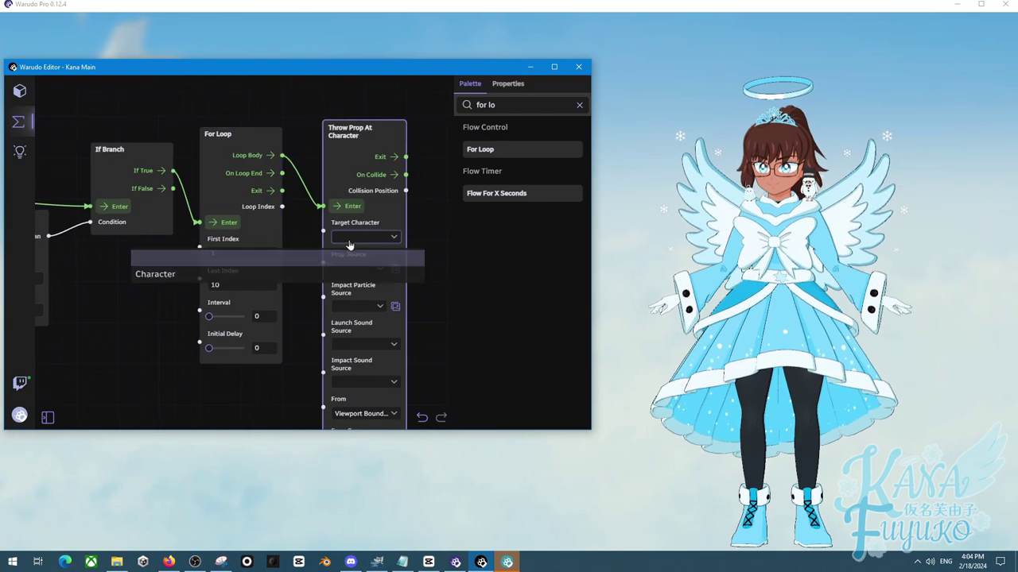
pyautogui.click(310, 278)
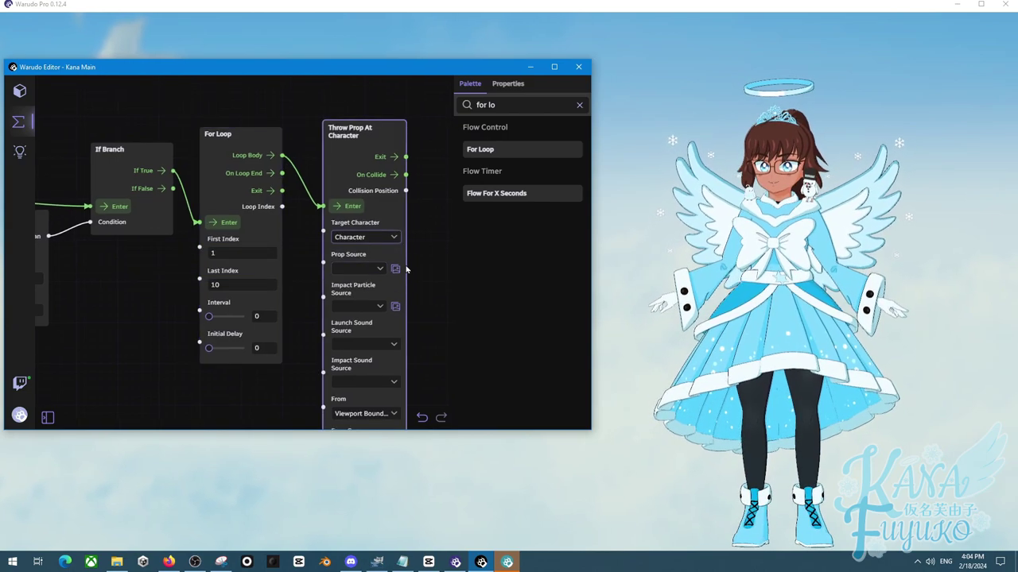
pyautogui.click(395, 269)
pyautogui.moveTo(514, 142); pyautogui.dragTo(500, 295)
pyautogui.click(422, 213)
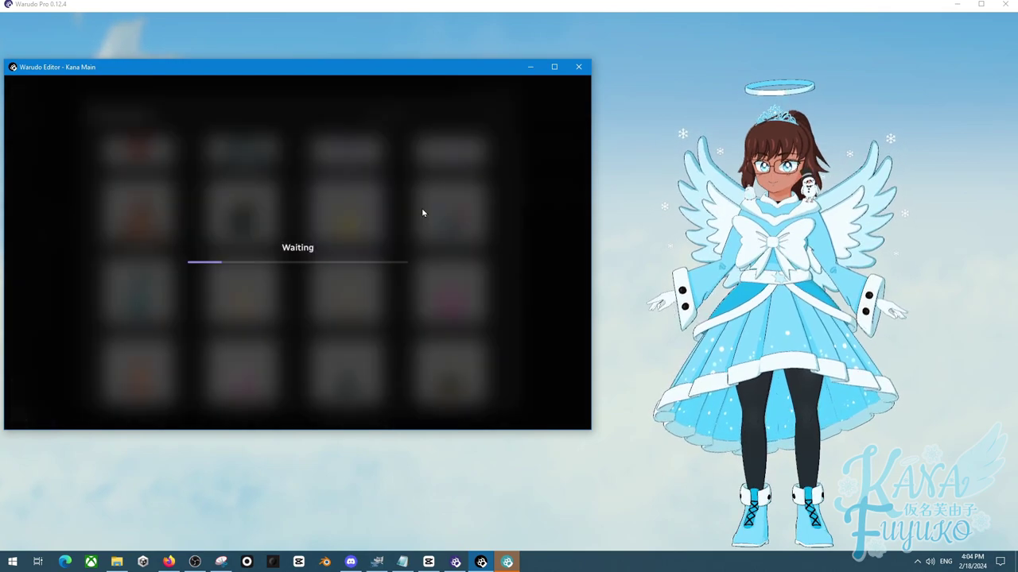
pyautogui.click(493, 116)
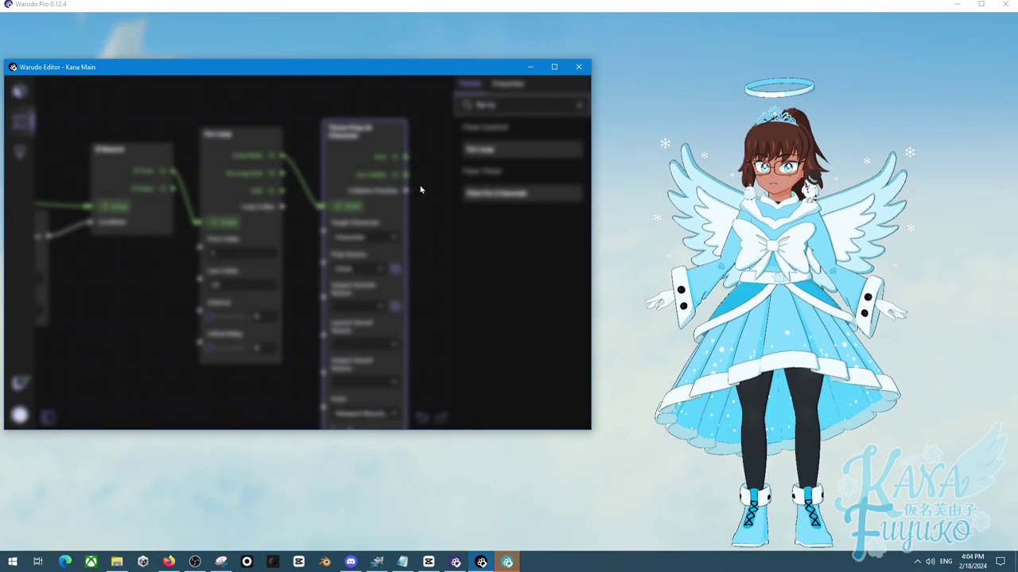
# Step: Set the For Loop's interval to 0.5 and initial delay to 0.6, running the loop manually to test the throws
pyautogui.click(224, 224)
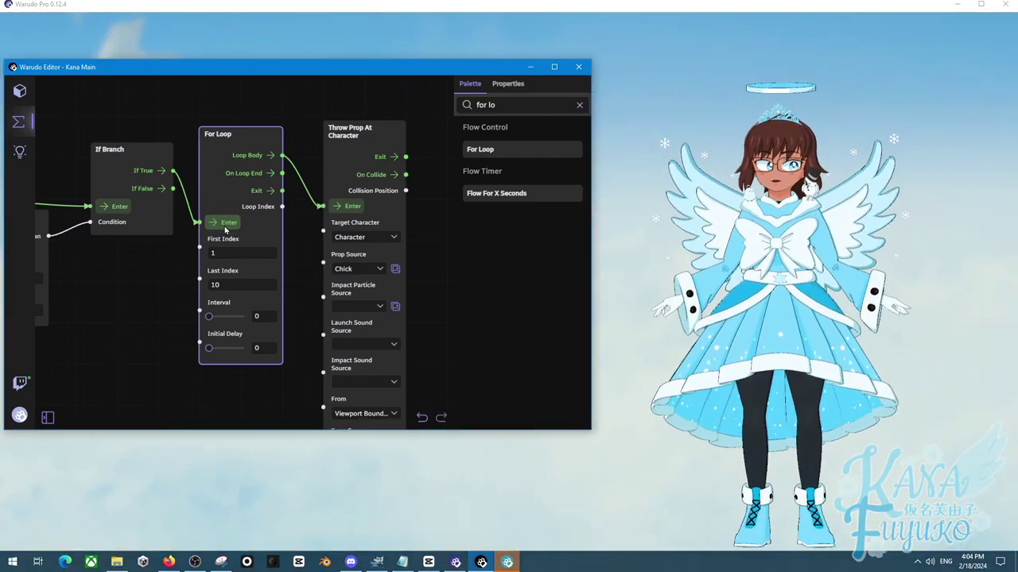
pyautogui.scroll(2, 197, 255)
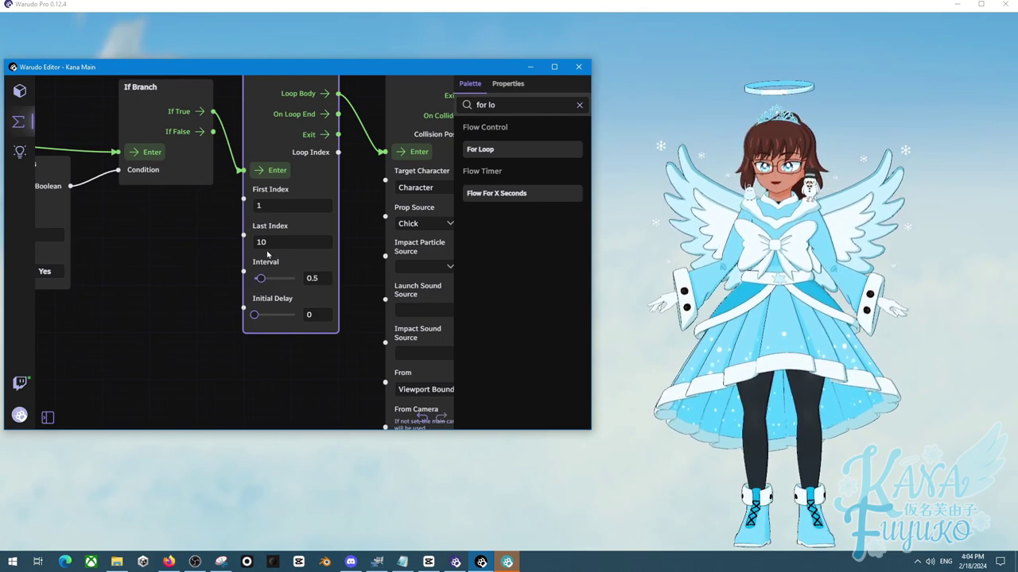
pyautogui.click(273, 173)
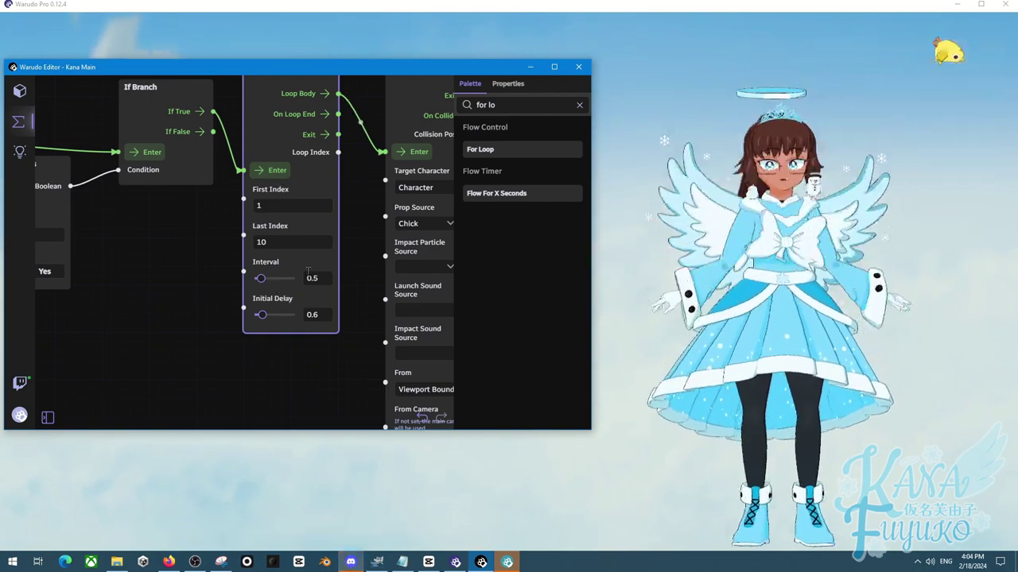
pyautogui.scroll(-1, 217, 305)
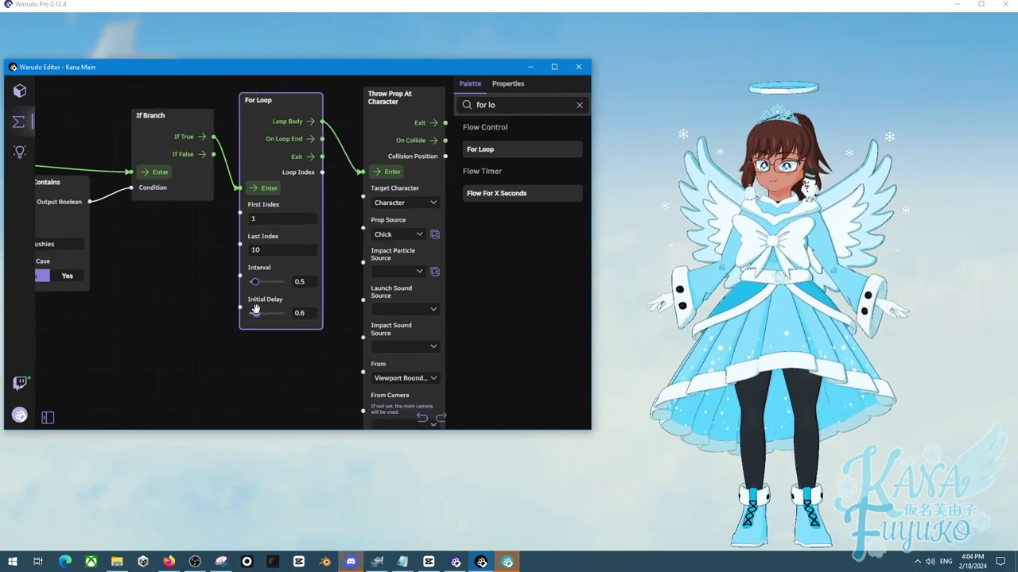
# Step: Set the For Loop's interval and initial delay to 0 and its last index to 100
pyautogui.moveTo(255, 311); pyautogui.dragTo(214, 311)
pyautogui.scroll(-1, 222, 268)
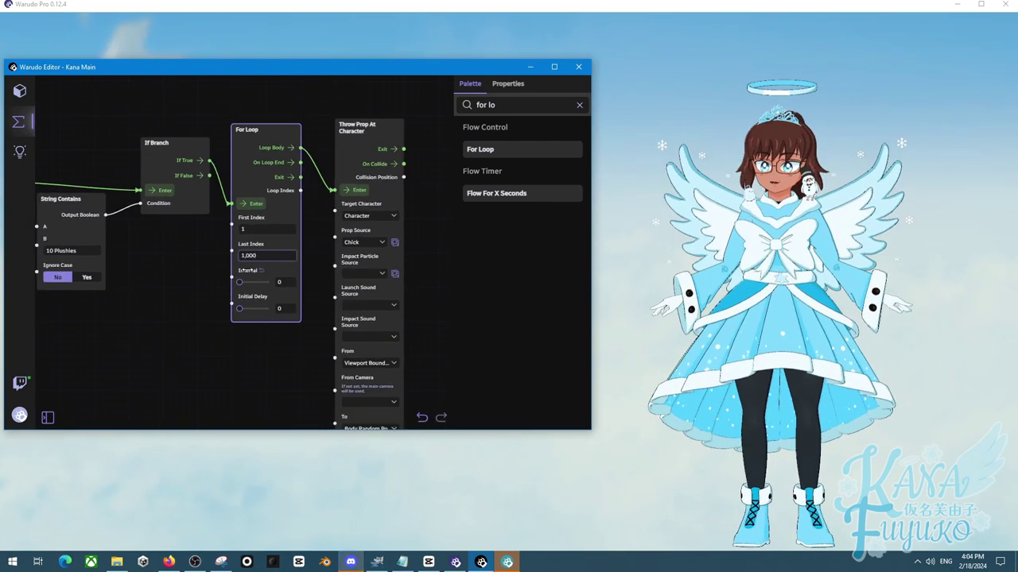
pyautogui.press('BackSpace')
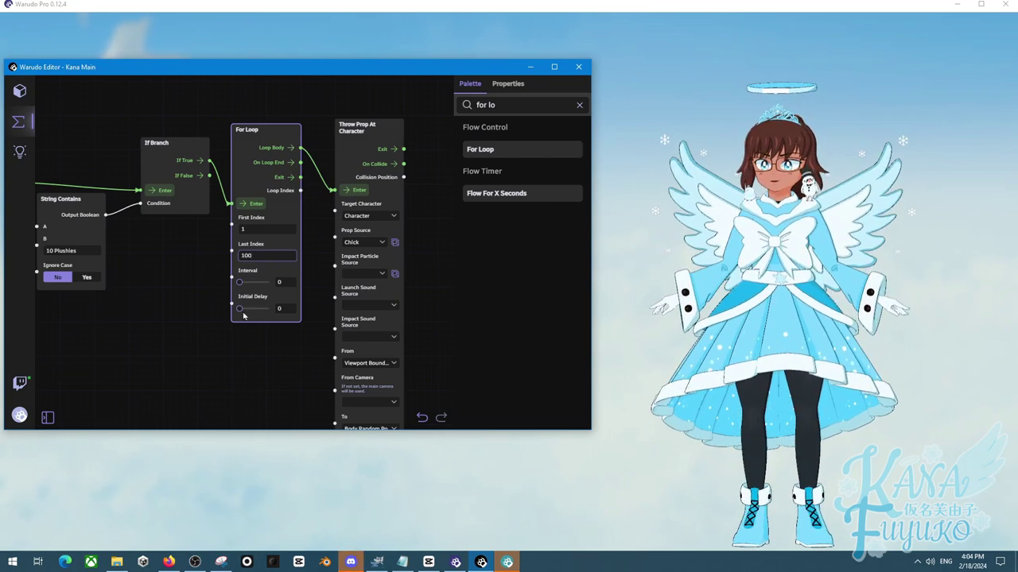
pyautogui.scroll(1, 208, 300)
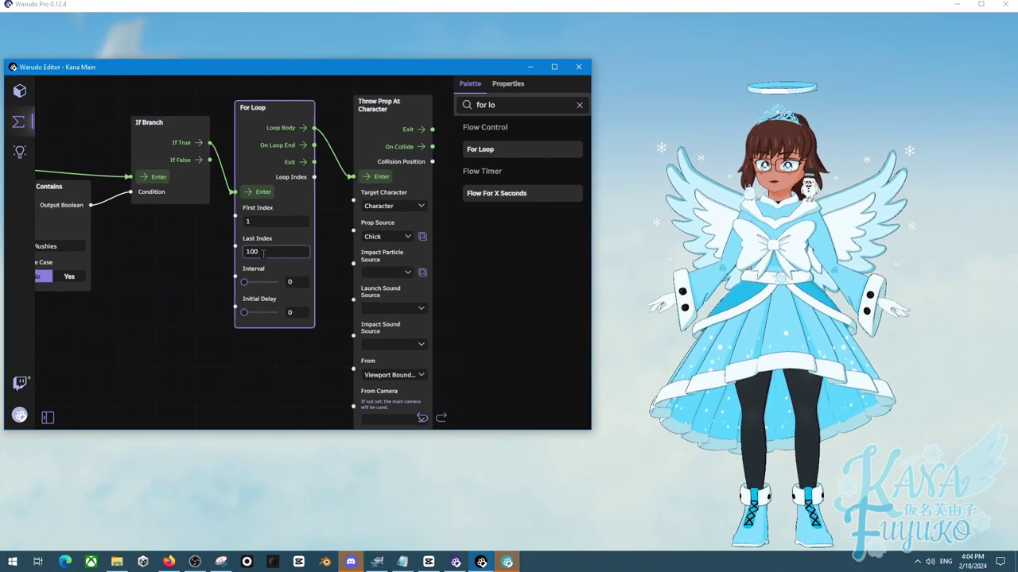
pyautogui.click(262, 252)
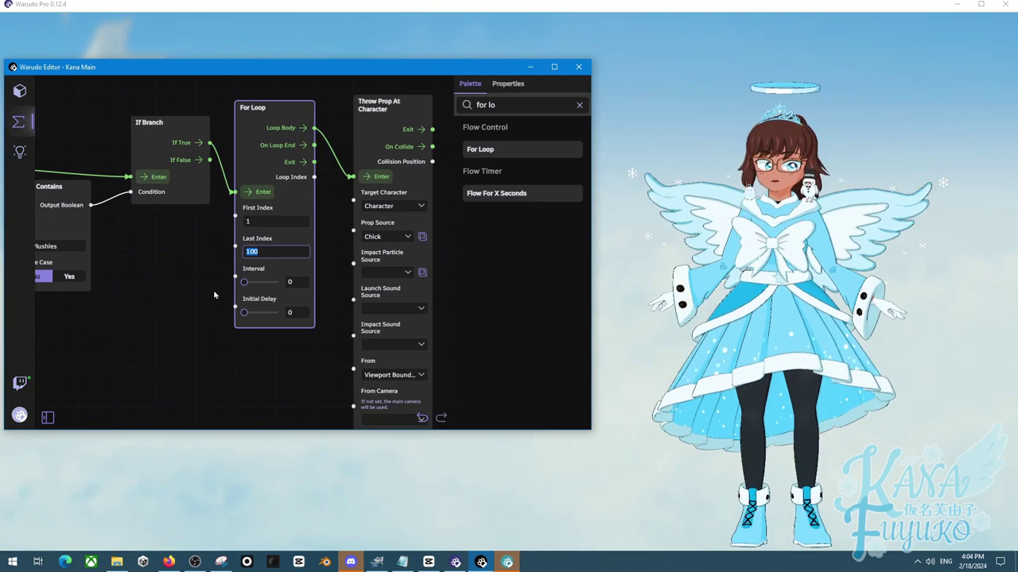
pyautogui.click(273, 253)
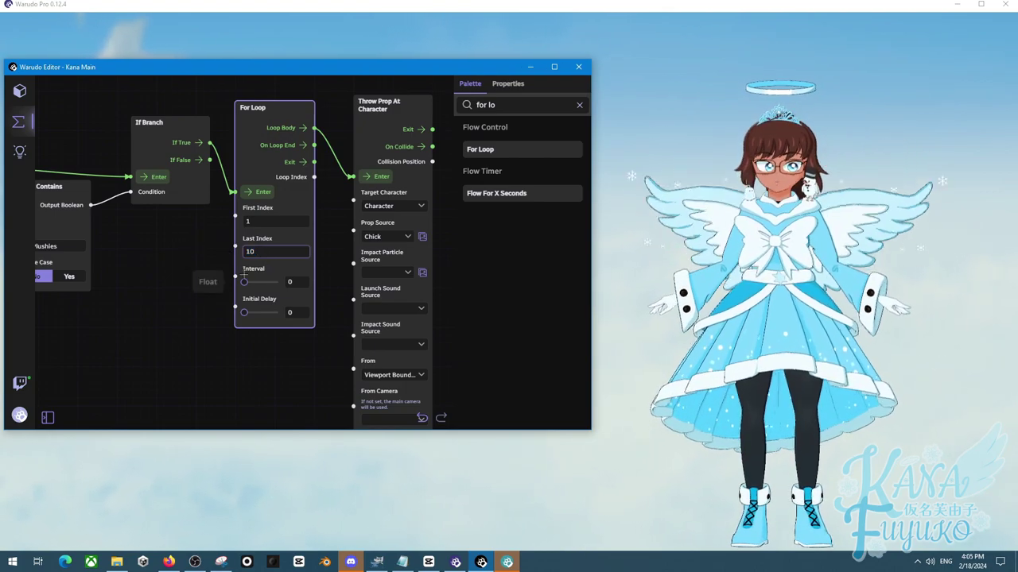
pyautogui.write('00000000000,000')
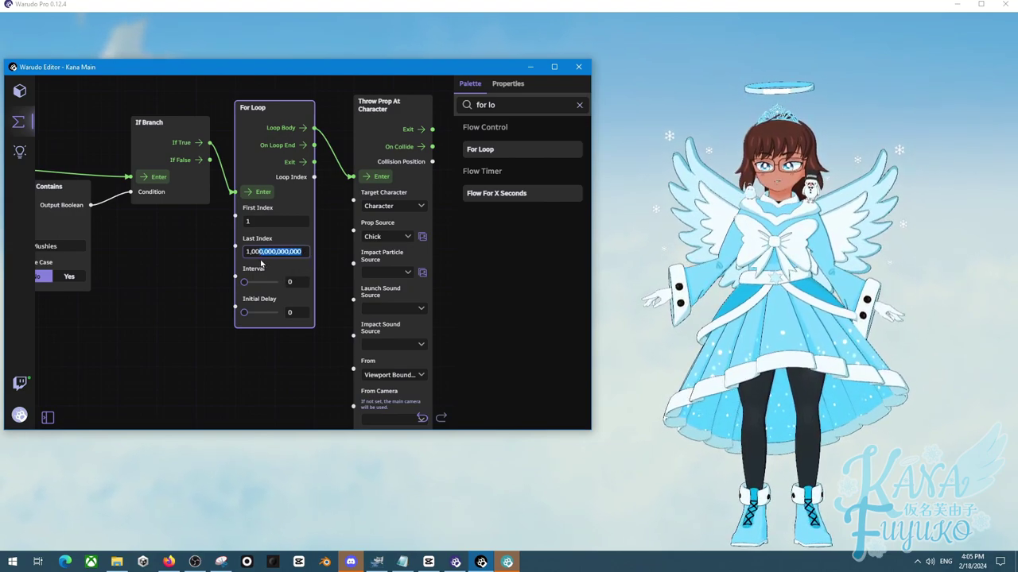
pyautogui.press('BackSpace')
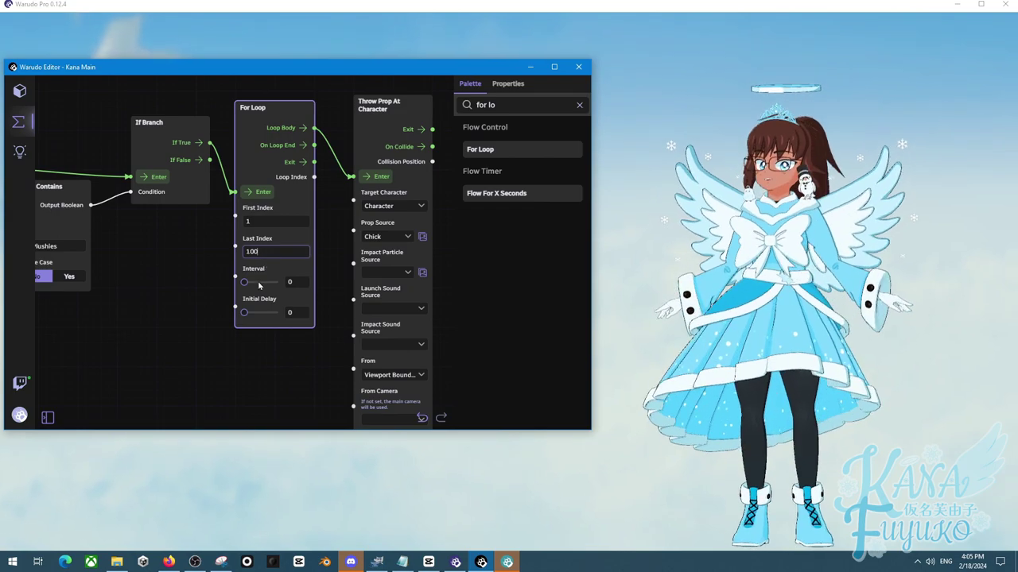
pyautogui.click(180, 303)
# Step: Add an Activate Character Ragdoll node beyond the Throw Prop At Character node, linking On Collide to its Enter
pyautogui.scroll(-2, 180, 304)
pyautogui.scroll(-3, 180, 303)
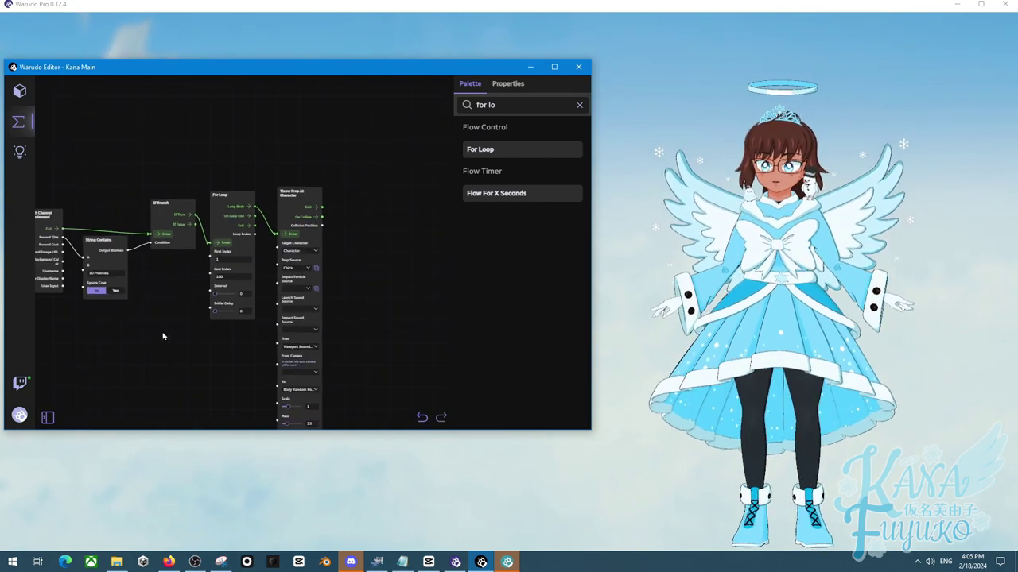
pyautogui.moveTo(163, 337); pyautogui.dragTo(257, 257)
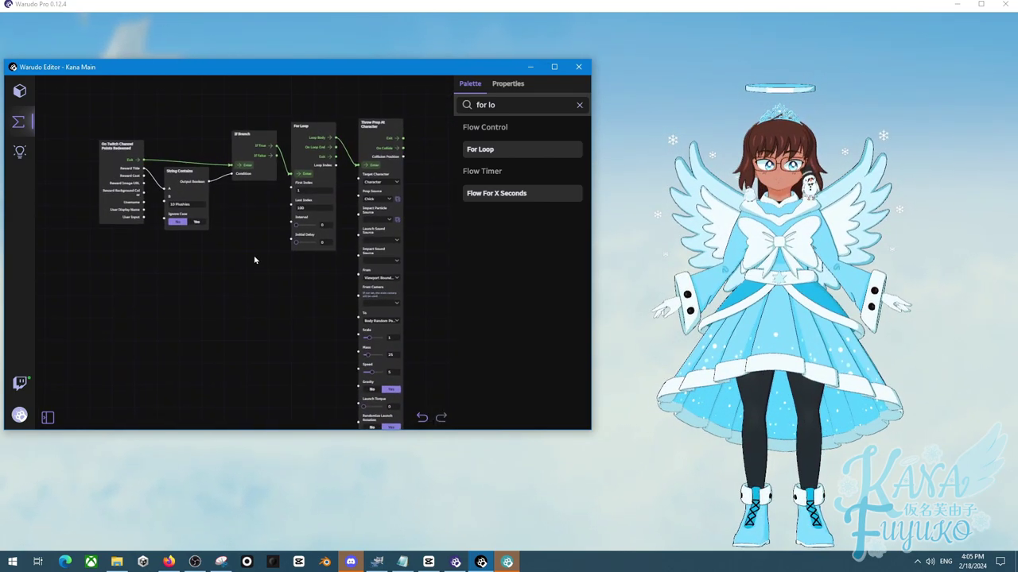
pyautogui.scroll(2, 222, 273)
pyautogui.scroll(2, 352, 161)
pyautogui.scroll(2, 352, 162)
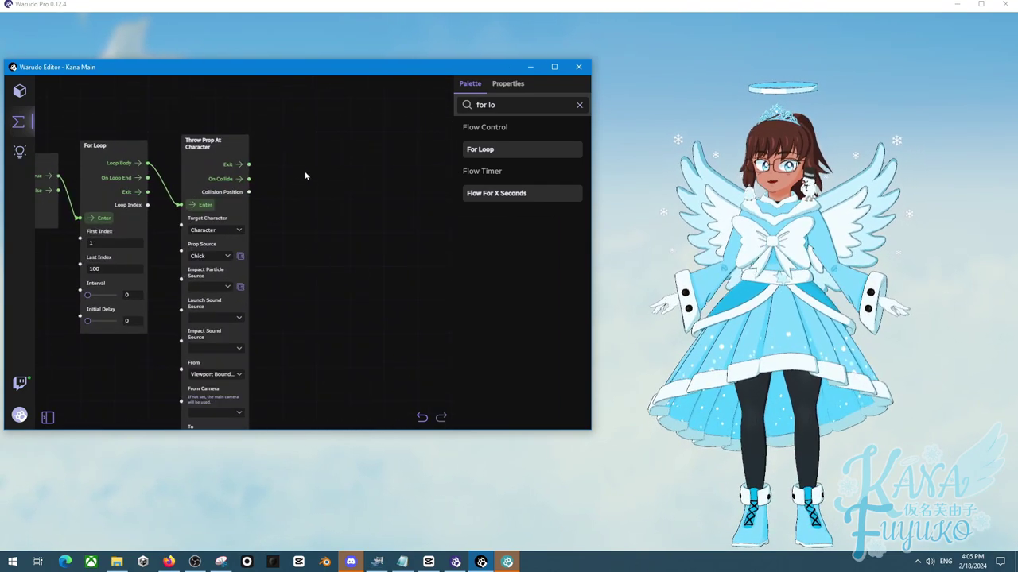
pyautogui.write('activa')
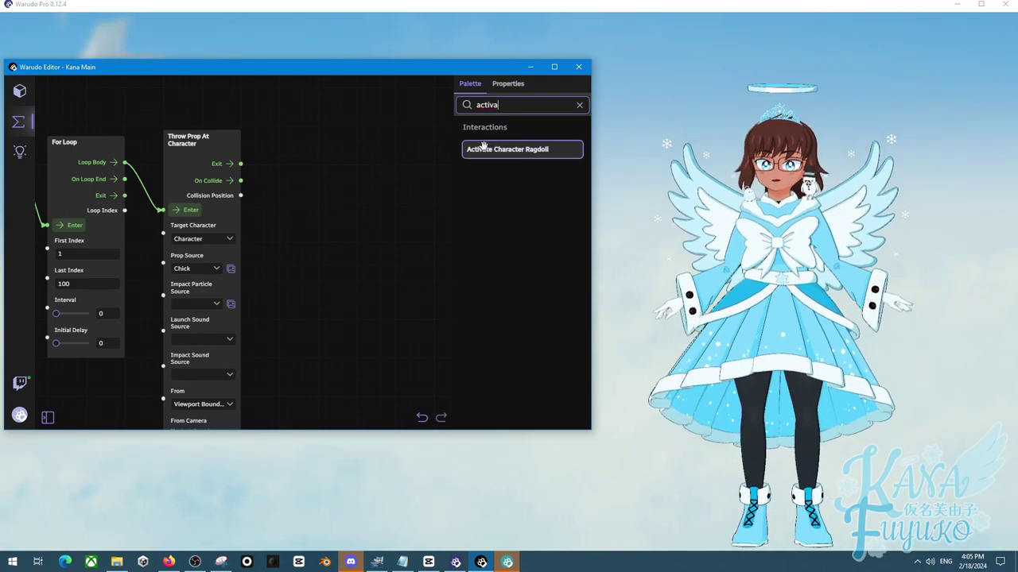
pyautogui.moveTo(484, 148); pyautogui.dragTo(306, 142)
pyautogui.moveTo(241, 180); pyautogui.dragTo(305, 186)
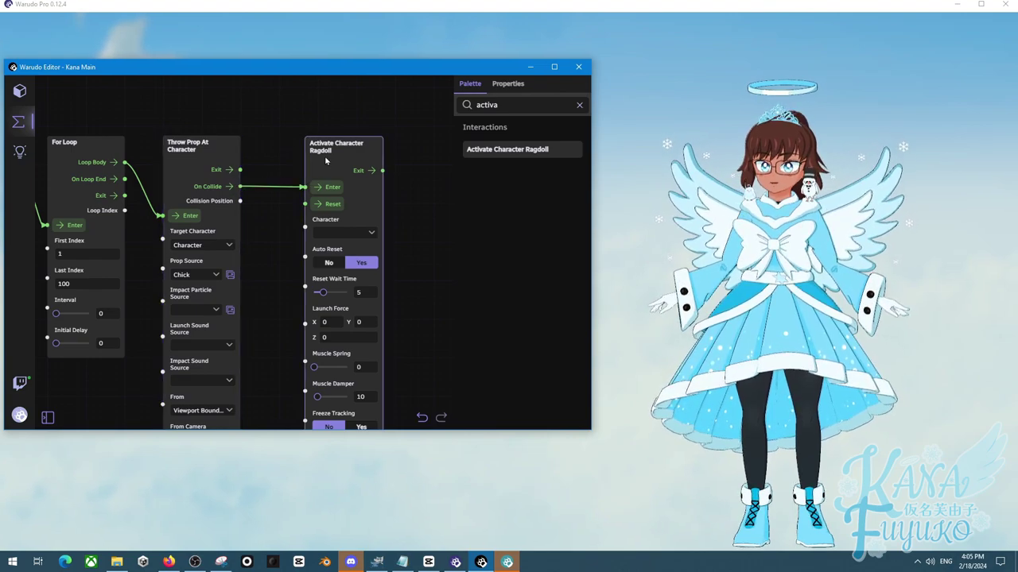
# Step: Set the Activate Character Ragdoll node's character to Character and its launch force Y to 100
pyautogui.click(334, 231)
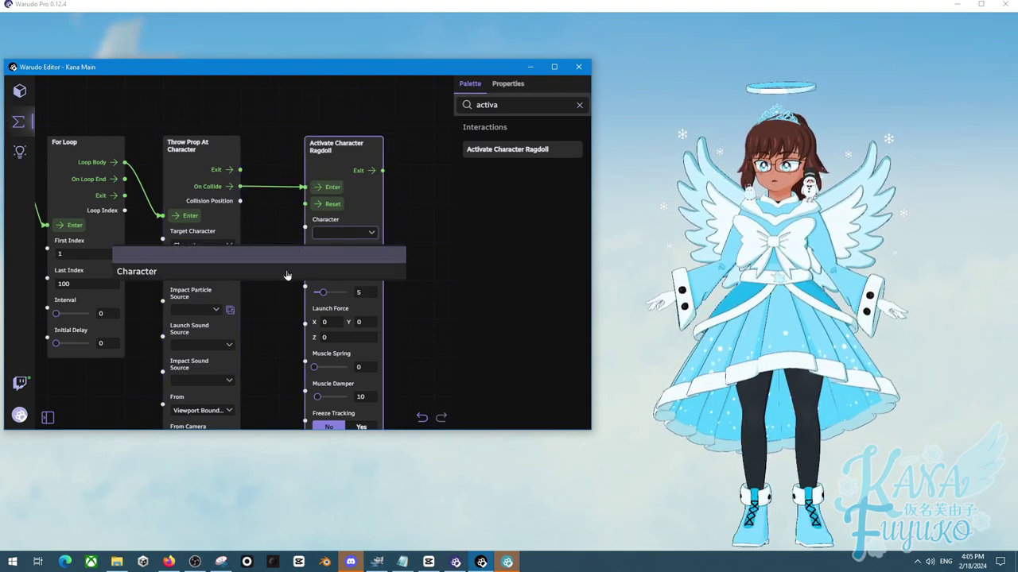
pyautogui.click(288, 276)
pyautogui.scroll(-1, 281, 264)
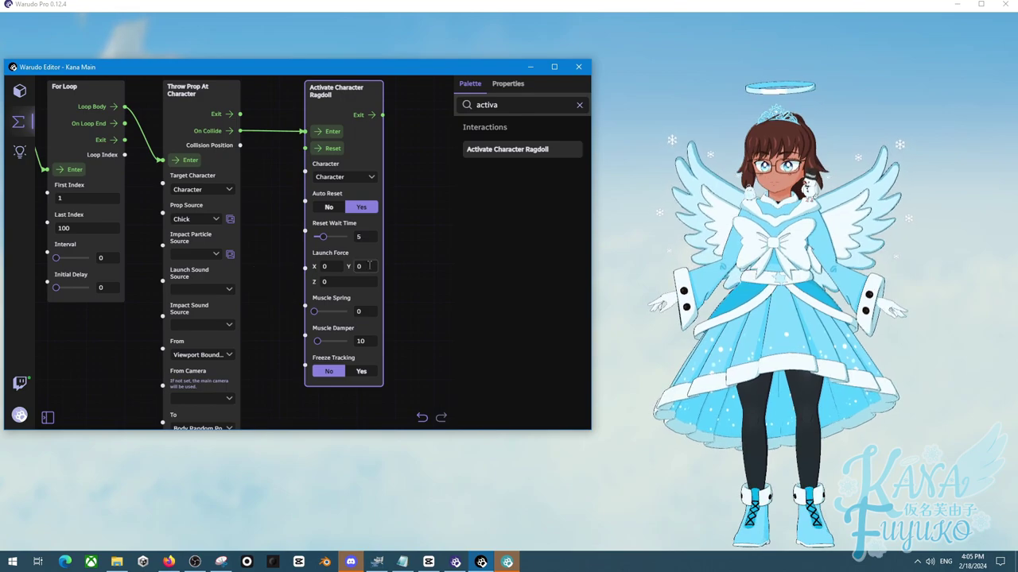
pyautogui.write('100')
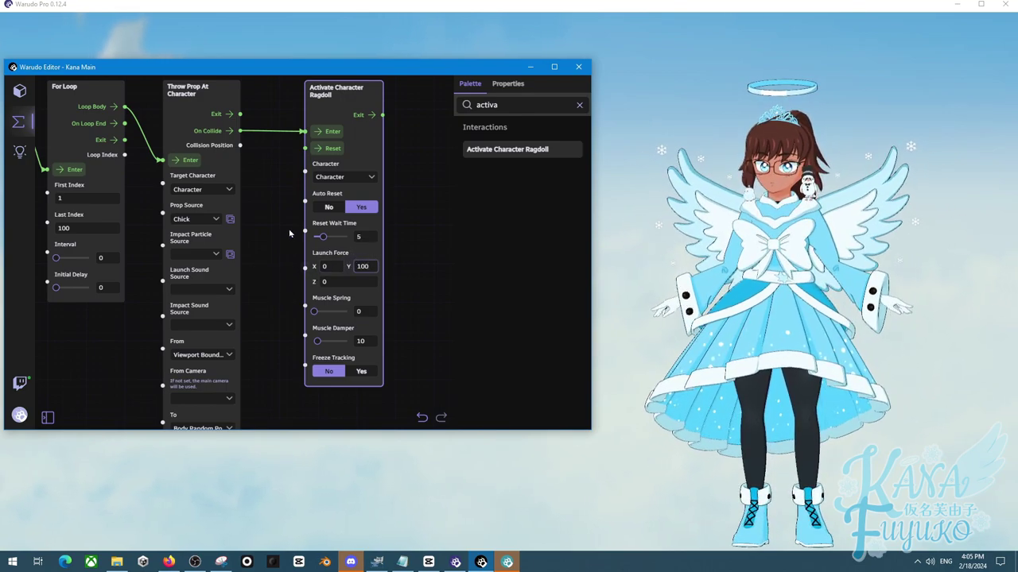
pyautogui.click(220, 145)
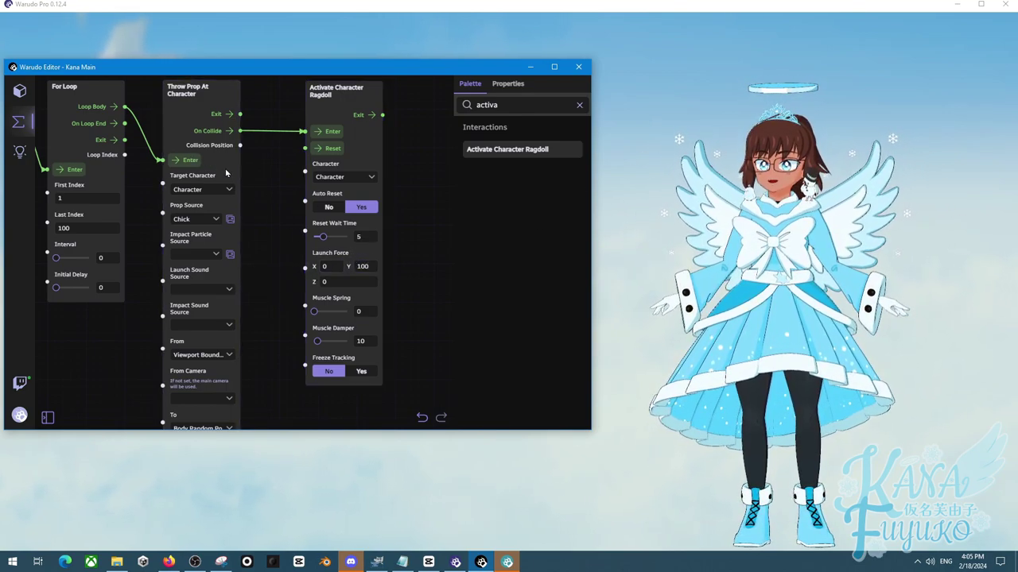
# Step: Run the For Loop manually and watch the character in the main window to test the ragdoll
pyautogui.moveTo(69, 177); pyautogui.dragTo(134, 229, button='right')
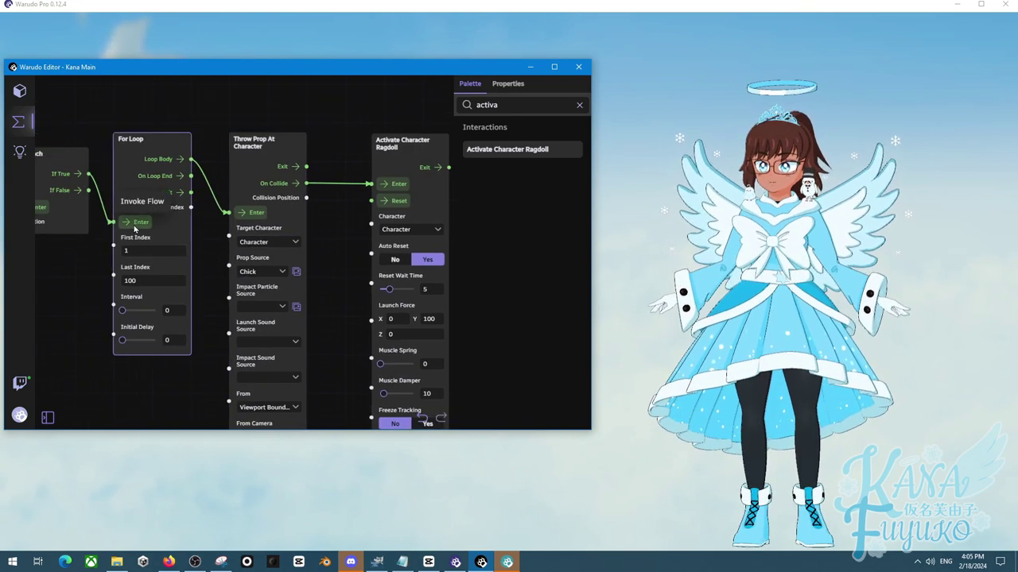
pyautogui.click(134, 229)
pyautogui.click(682, 221)
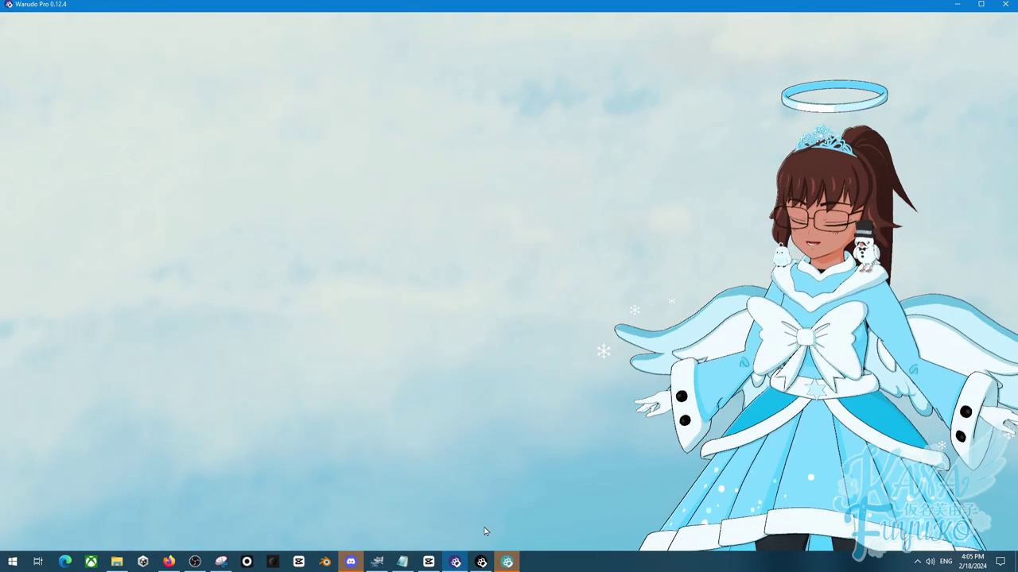
# Step: Return to the editor and view the Floor Collider prop's details among the collider results in Discover
pyautogui.click(480, 562)
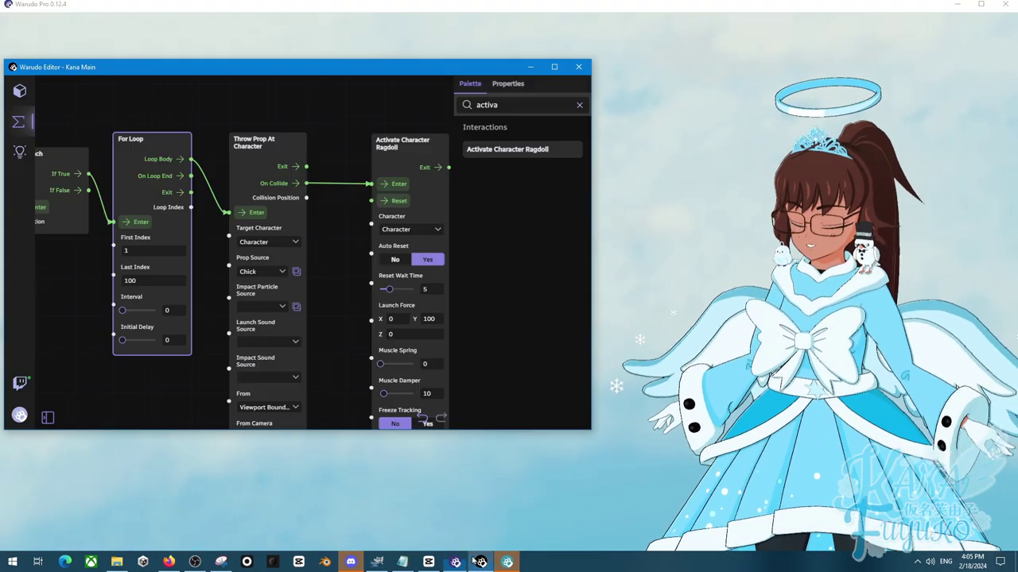
pyautogui.click(20, 152)
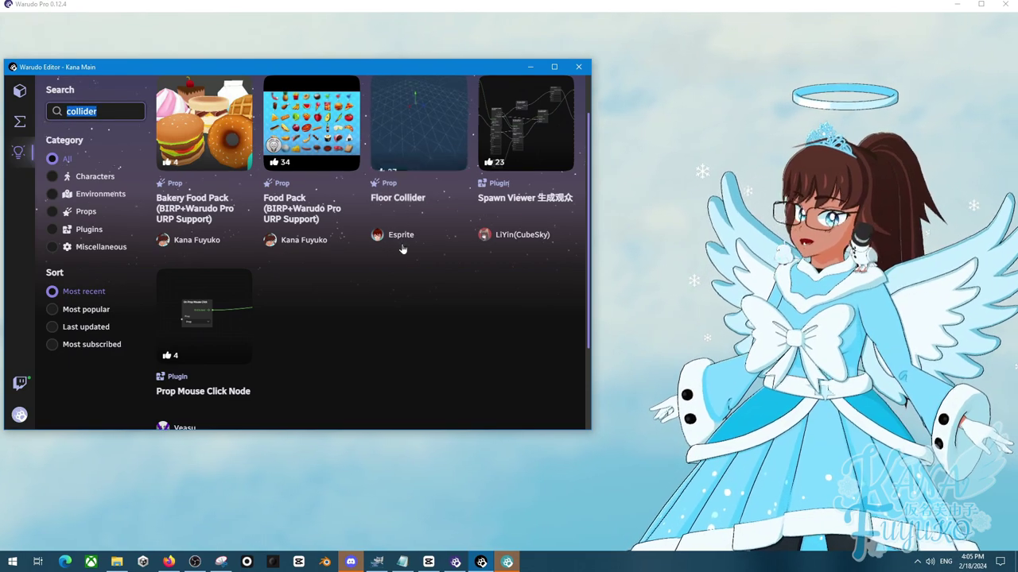
pyautogui.scroll(1, 413, 255)
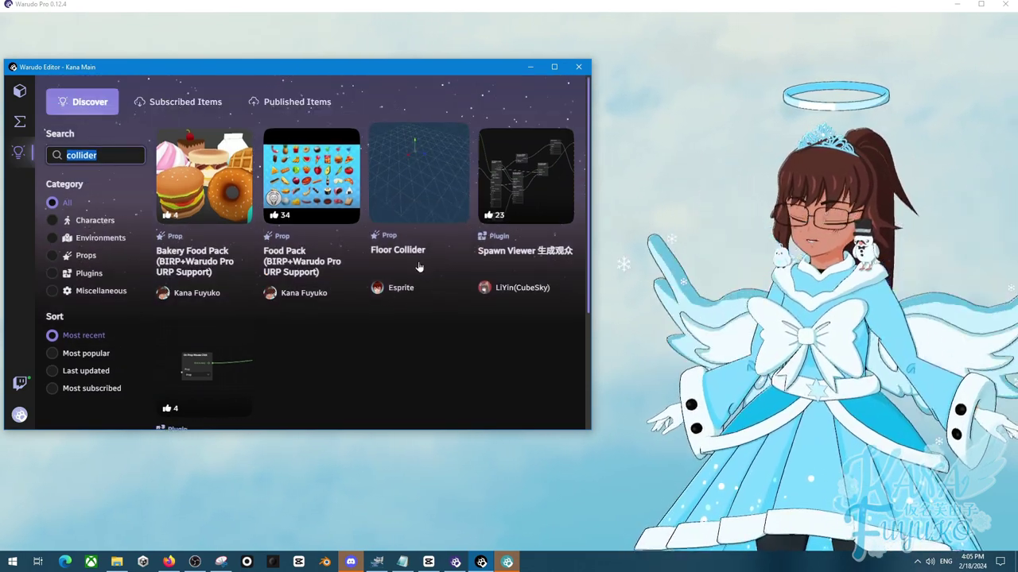
pyautogui.click(415, 263)
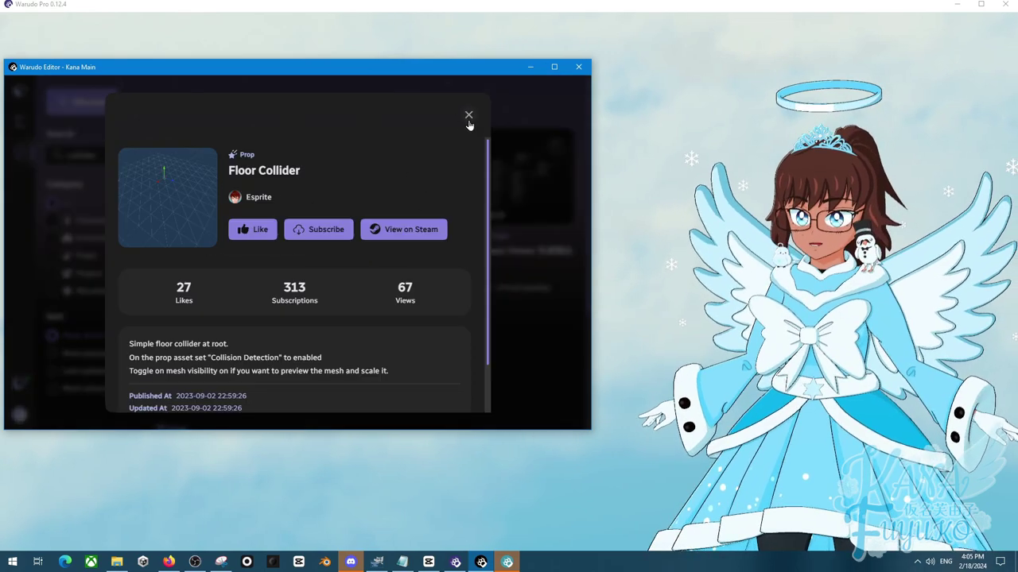
pyautogui.click(469, 117)
# Step: Check the existing Collider Floor asset, and add a new Prop asset to the scene
pyautogui.click(20, 91)
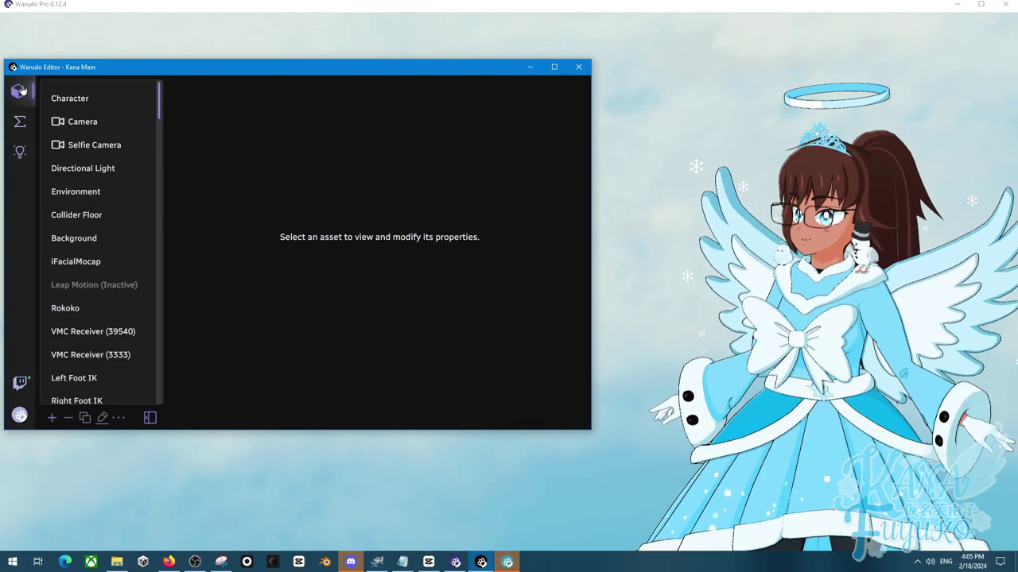
pyautogui.click(96, 216)
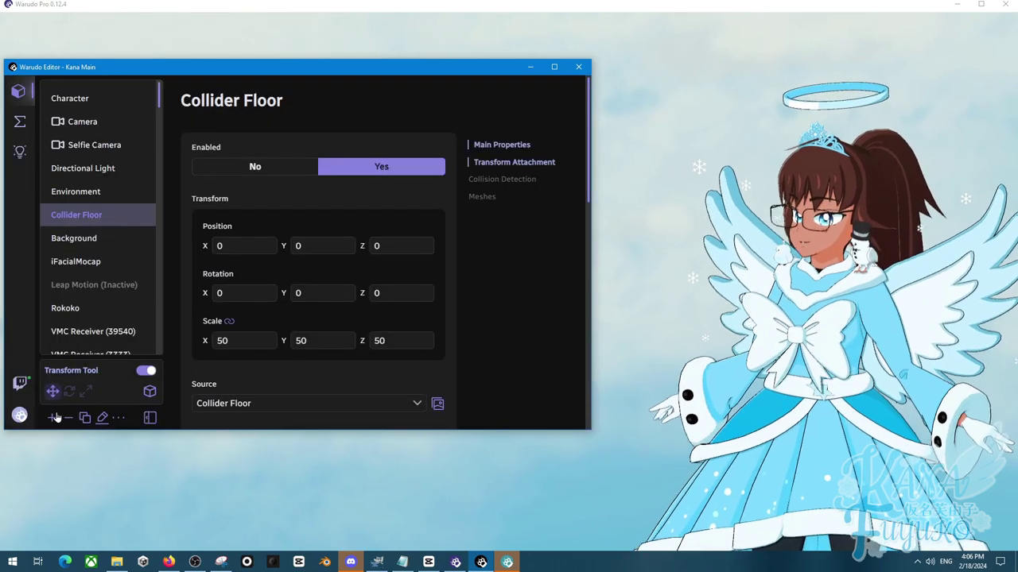
pyautogui.click(52, 420)
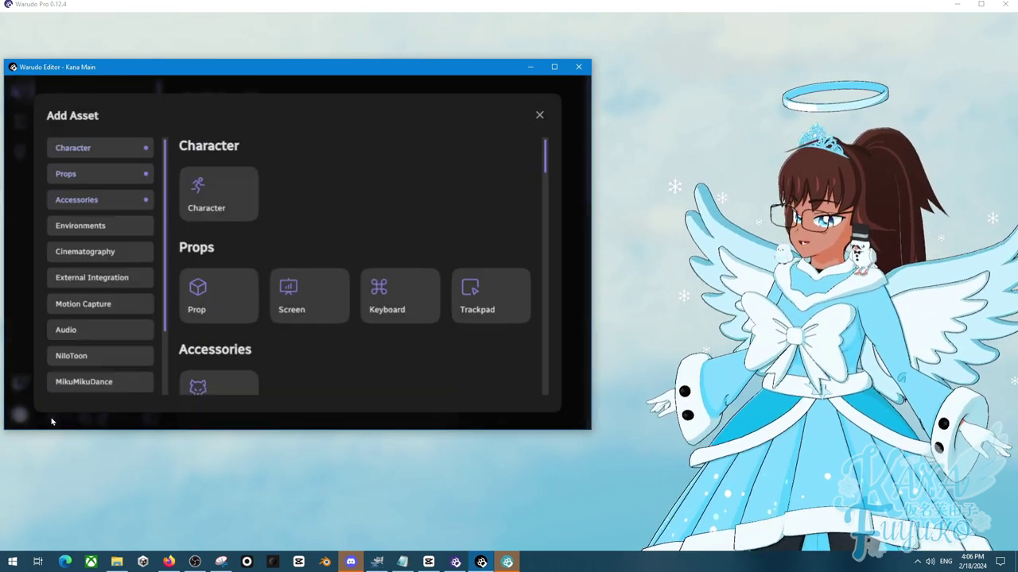
pyautogui.click(211, 309)
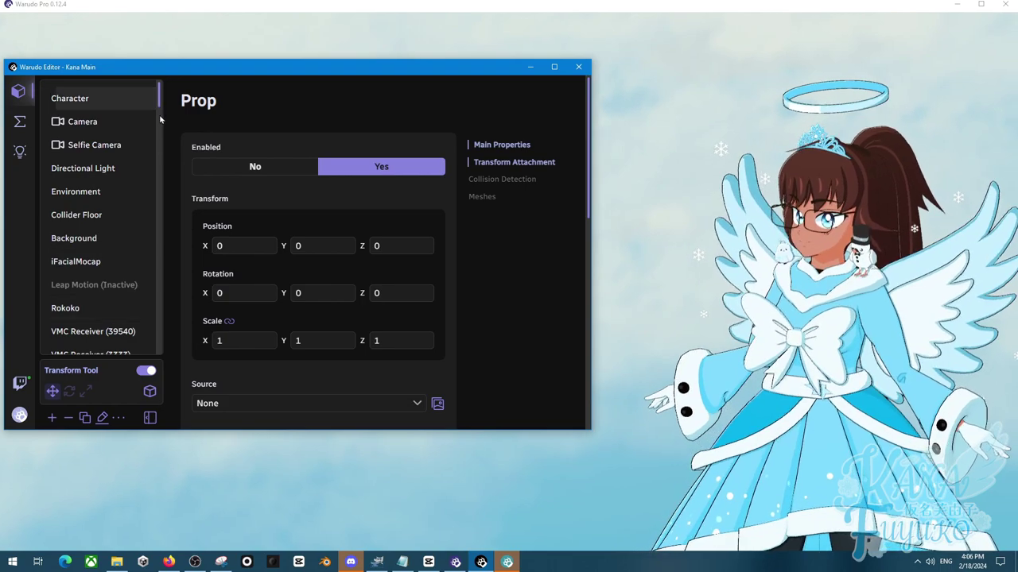
pyautogui.moveTo(160, 102); pyautogui.dragTo(176, 357)
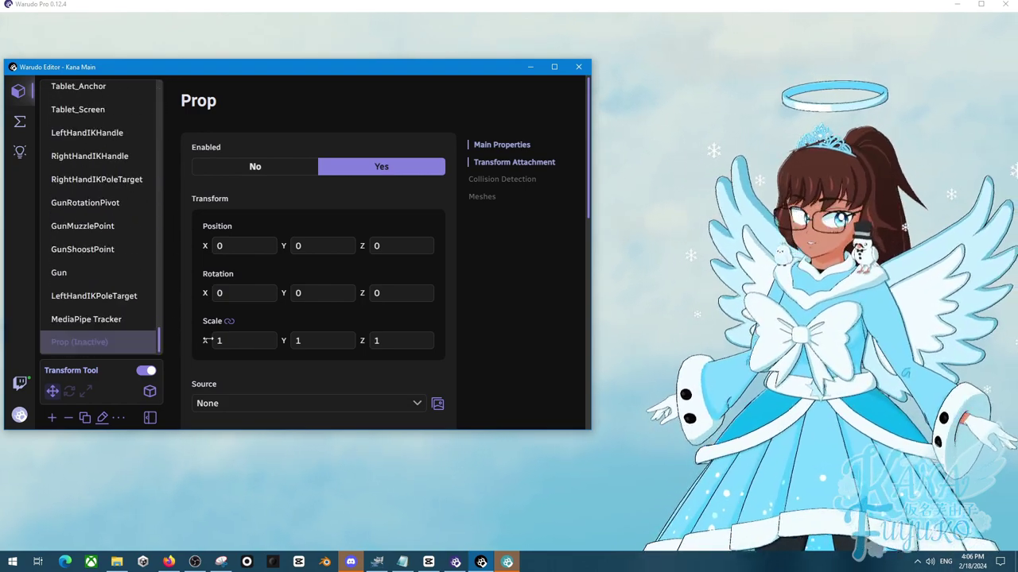
# Step: Set the new prop's source to the local Collider Floor model
pyautogui.scroll(-2, 334, 302)
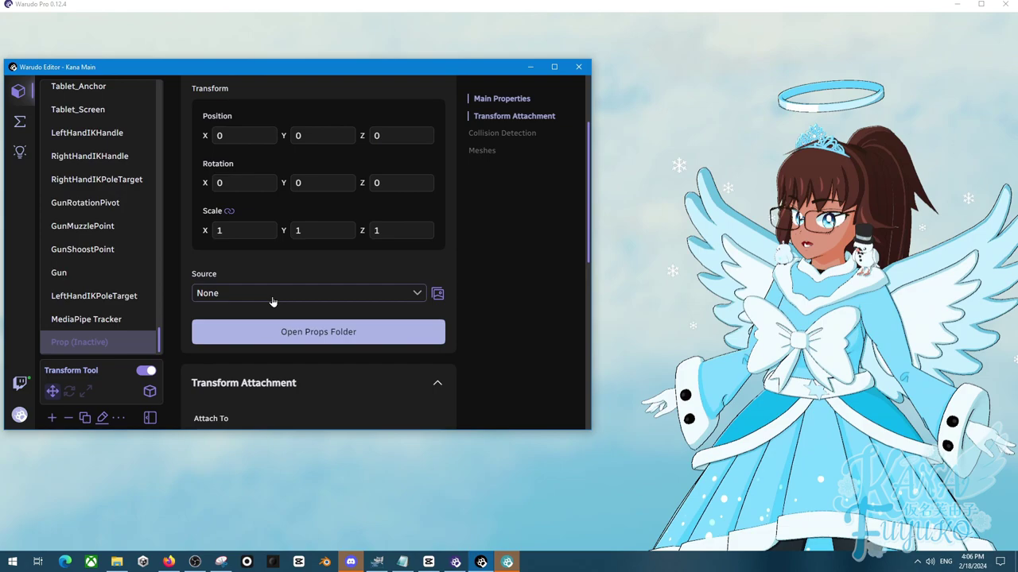
pyautogui.click(438, 294)
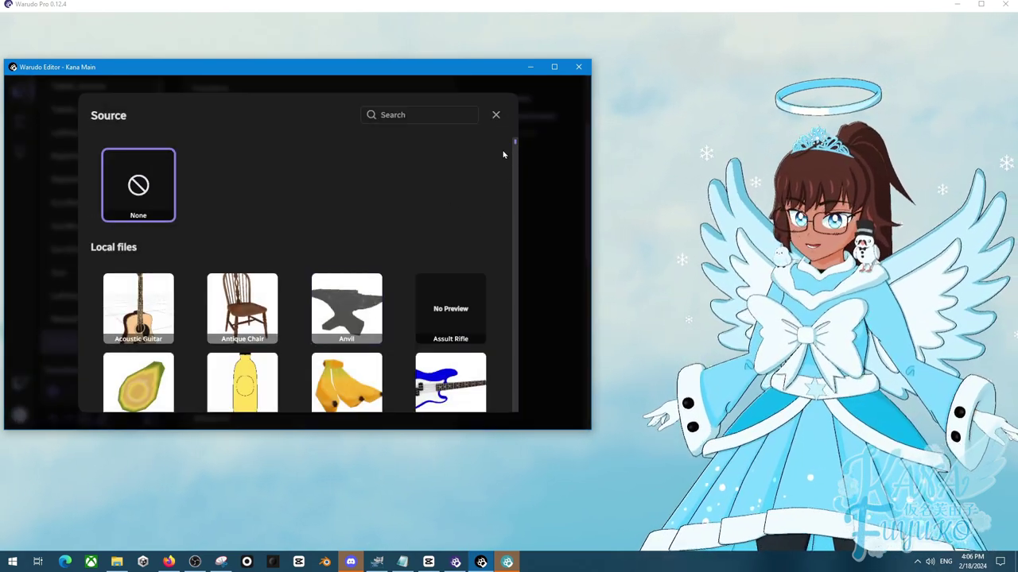
pyautogui.scroll(-6, 338, 234)
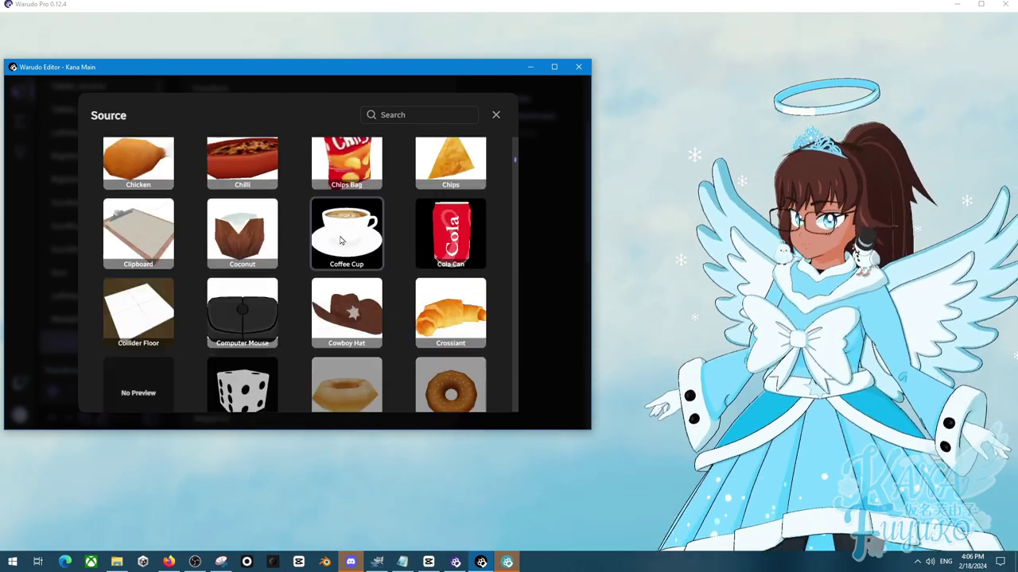
pyautogui.scroll(-4, 341, 240)
pyautogui.moveTo(515, 168)
pyautogui.mouseDown()
pyautogui.moveTo(515, 409)
pyautogui.moveTo(496, 172)
pyautogui.mouseUp()
pyautogui.moveTo(517, 405); pyautogui.dragTo(517, 143)
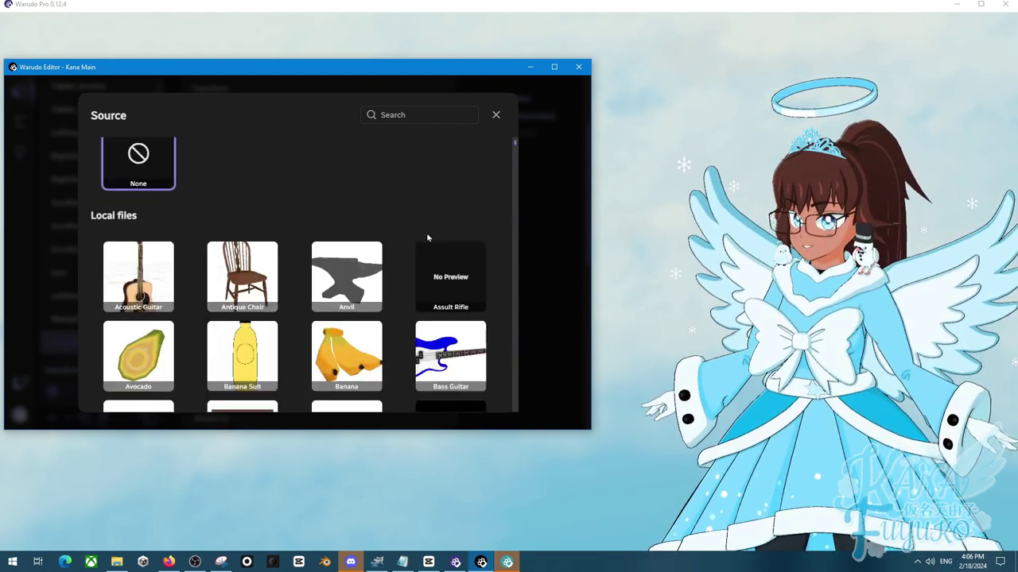
pyautogui.scroll(-3, 311, 263)
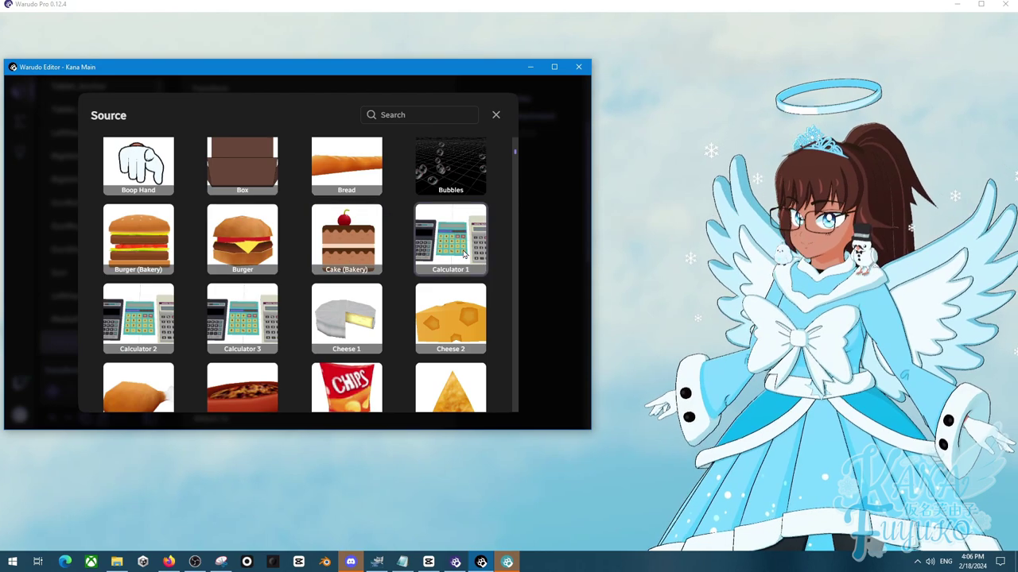
pyautogui.scroll(-3, 290, 297)
pyautogui.click(136, 351)
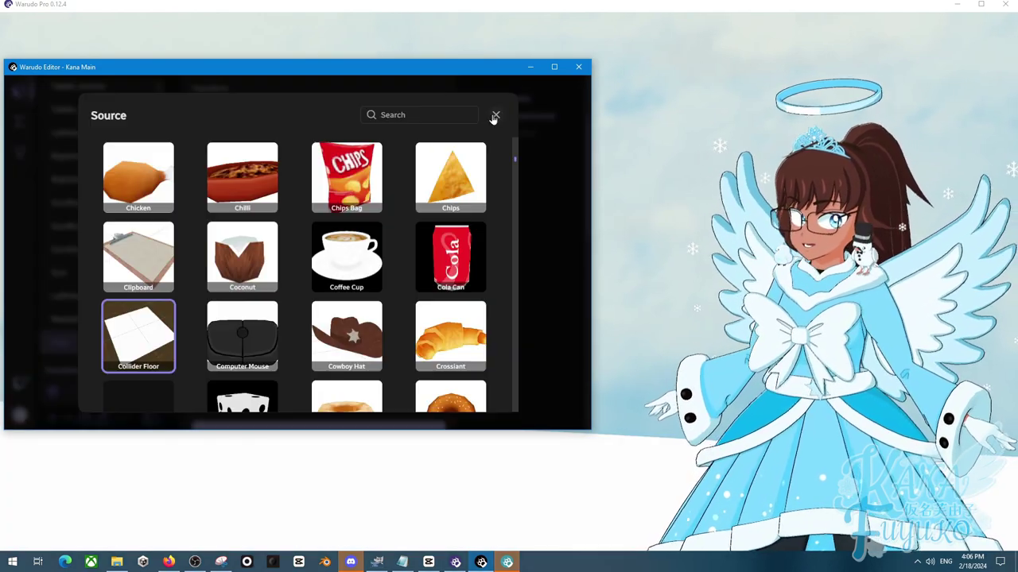
pyautogui.click(496, 114)
# Step: Hide the new prop's Prop(Clone) mesh by setting its Visible option to No
pyautogui.scroll(-5, 441, 286)
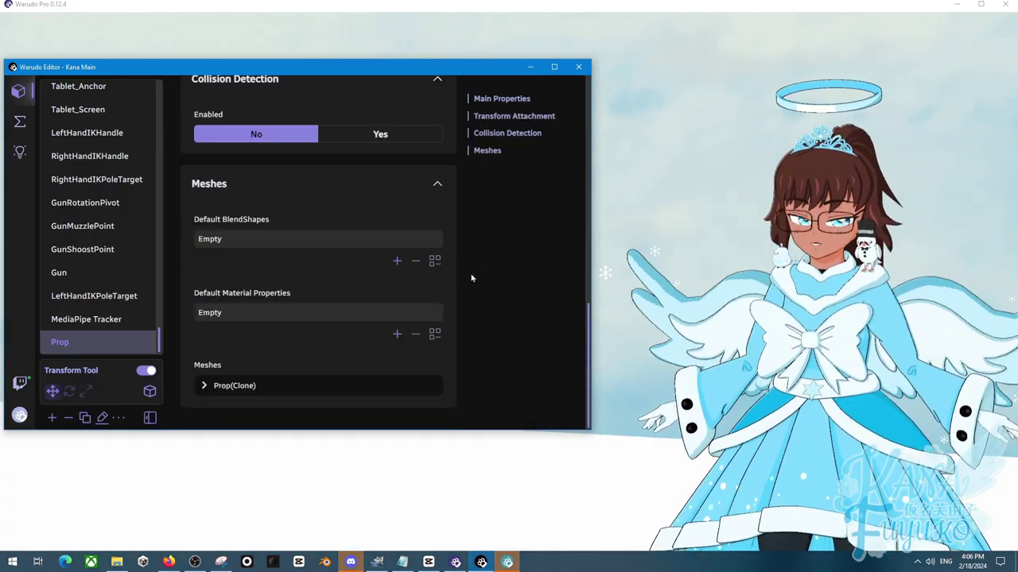
pyautogui.click(214, 386)
pyautogui.scroll(-2, 233, 362)
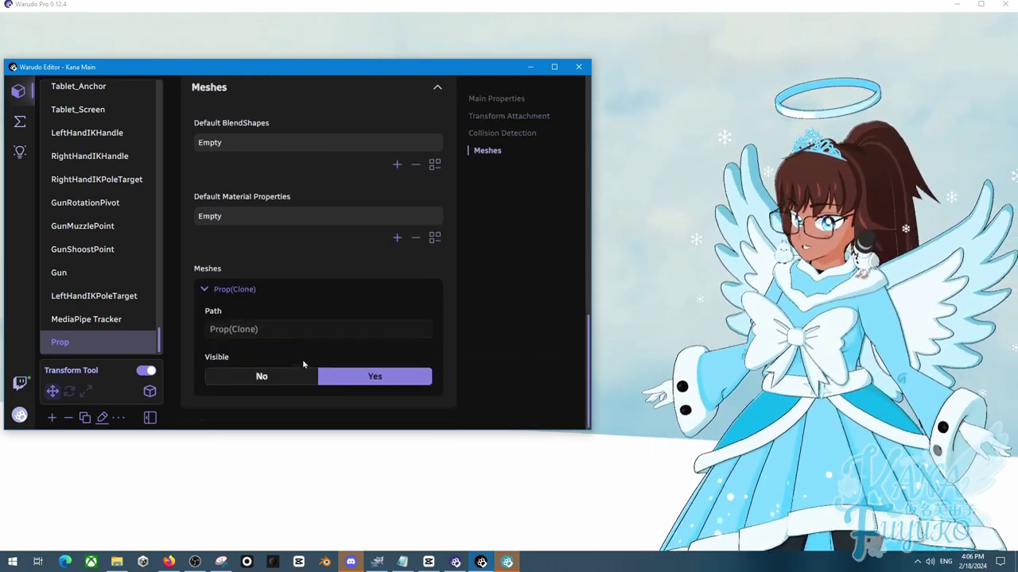
pyautogui.click(301, 379)
pyautogui.click(368, 375)
pyautogui.click(289, 375)
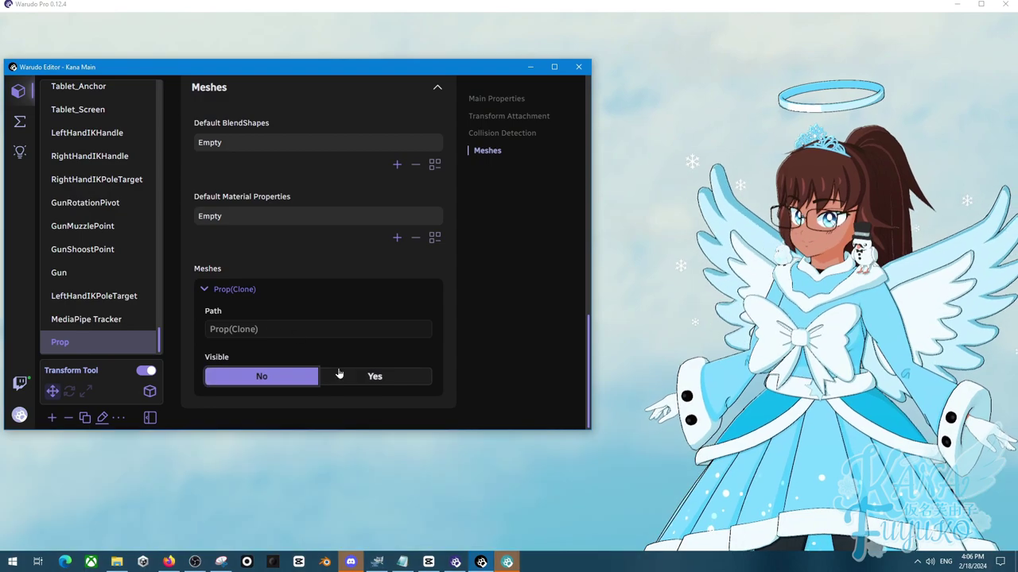
pyautogui.click(375, 378)
pyautogui.click(296, 375)
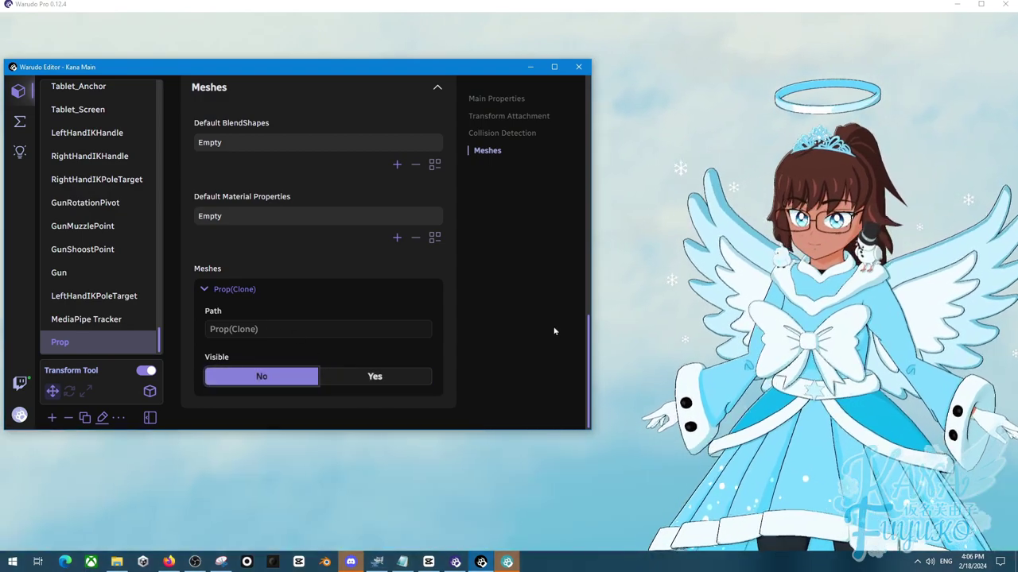
# Step: Set the collider floor prop's scale to 50 on X, Y and Z
pyautogui.scroll(10, 587, 326)
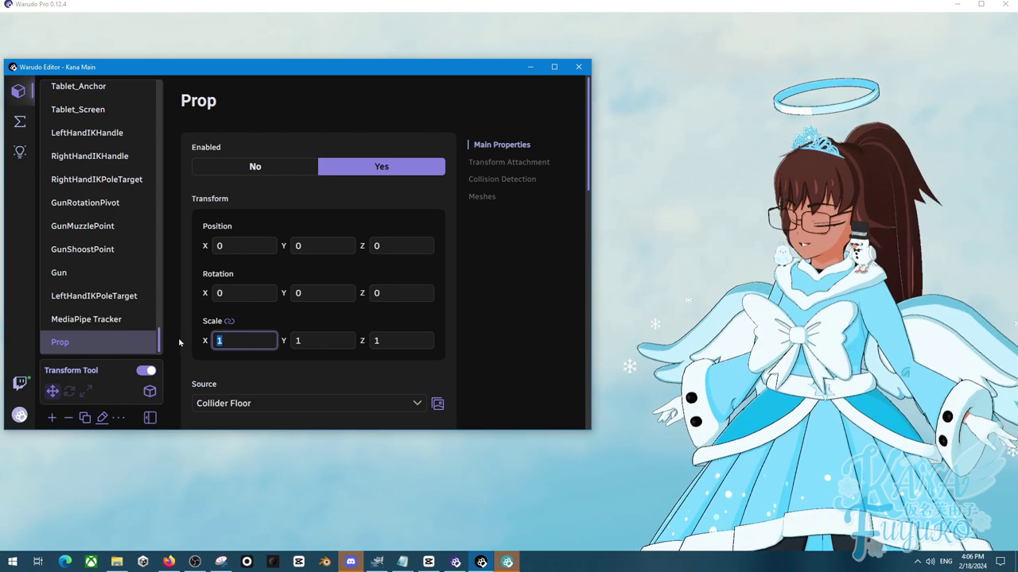
pyautogui.write('5,000,000,00')
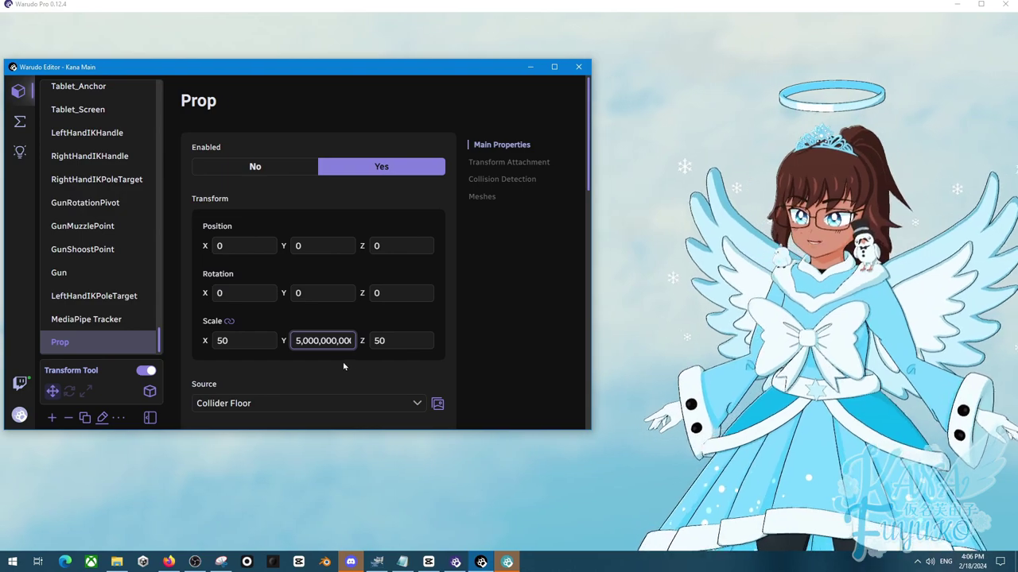
pyautogui.press('BackSpace')
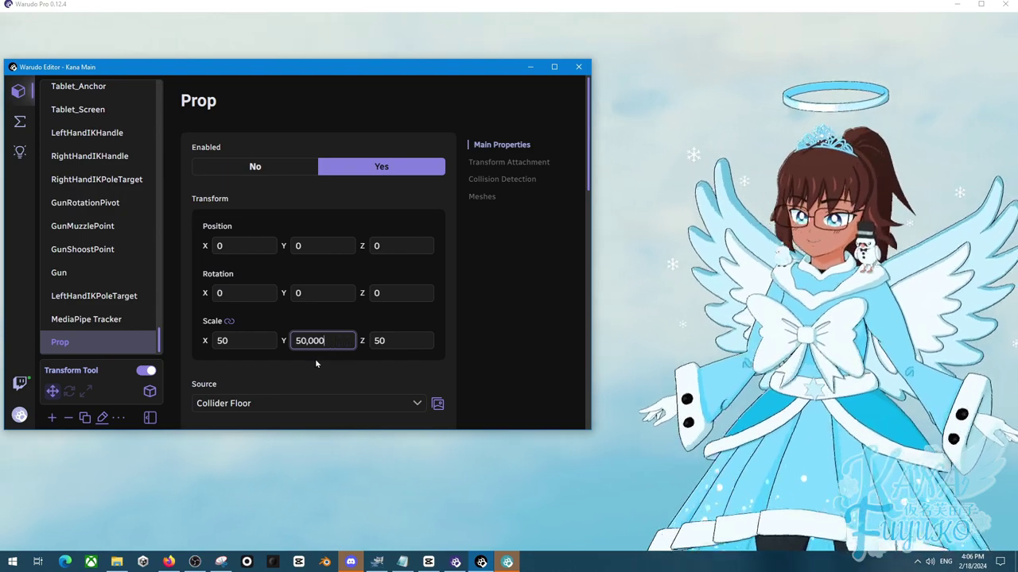
pyautogui.write('0')
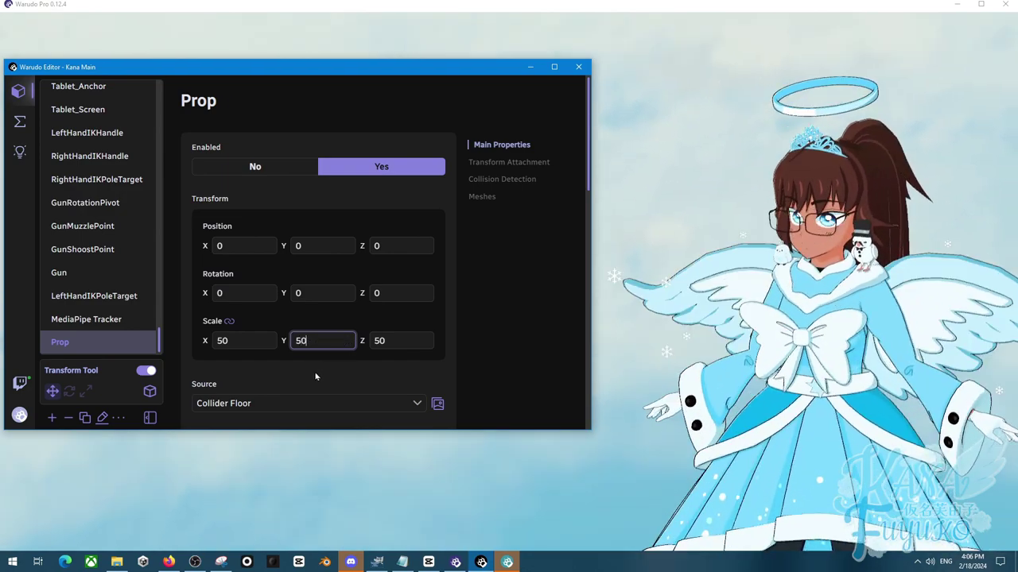
# Step: Enable Collision Detection for the collider floor prop
pyautogui.scroll(-4, 468, 307)
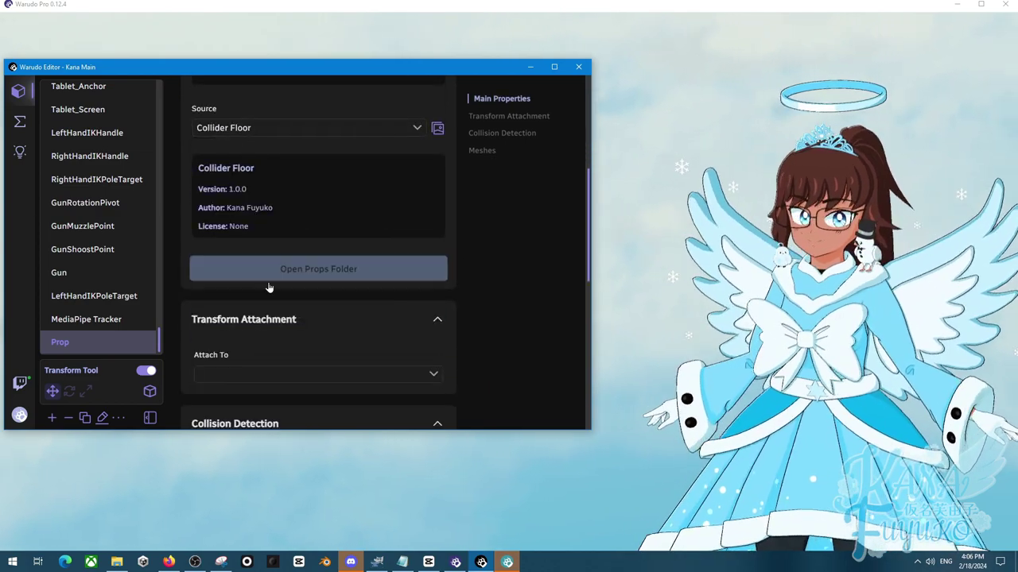
pyautogui.scroll(-3, 302, 302)
pyautogui.scroll(-1, 281, 294)
pyautogui.click(284, 259)
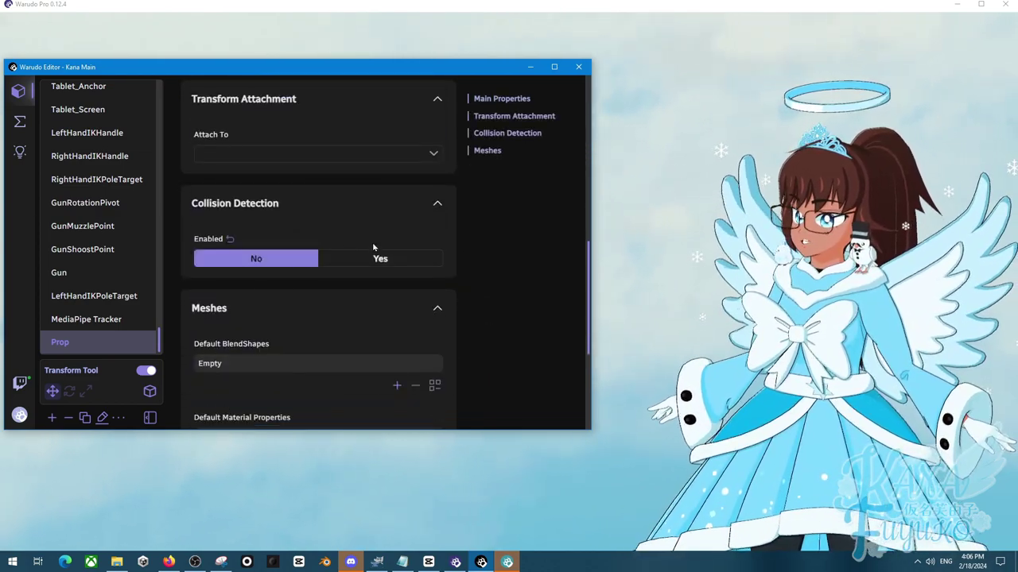
pyautogui.click(374, 261)
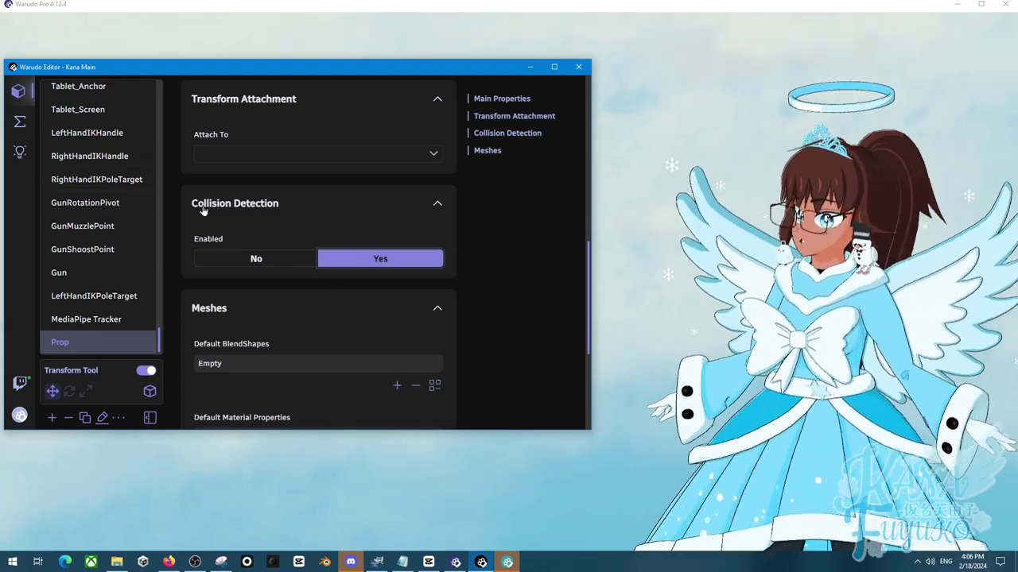
pyautogui.scroll(-3, 294, 281)
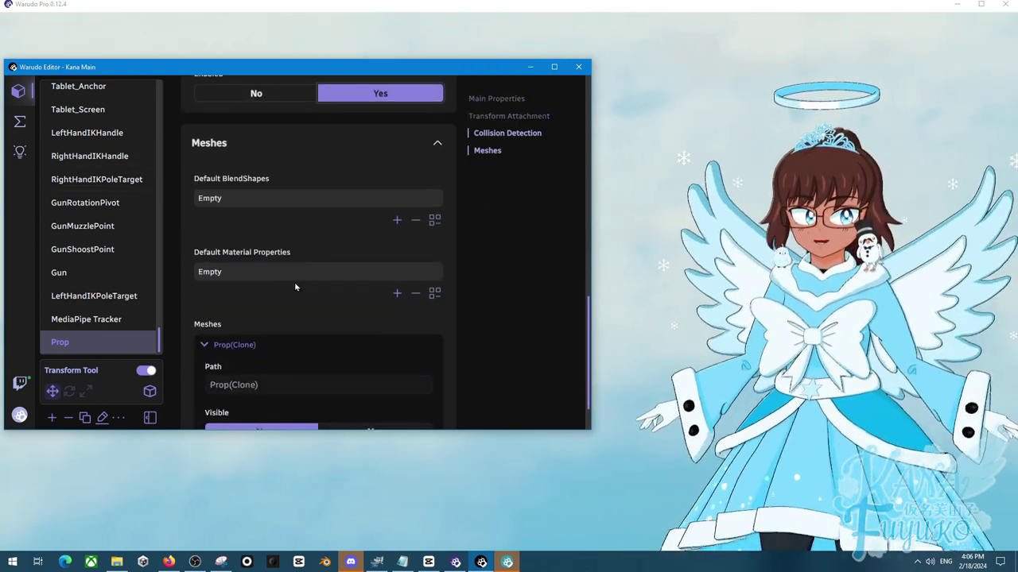
pyautogui.scroll(-1, 296, 262)
pyautogui.scroll(6, 318, 243)
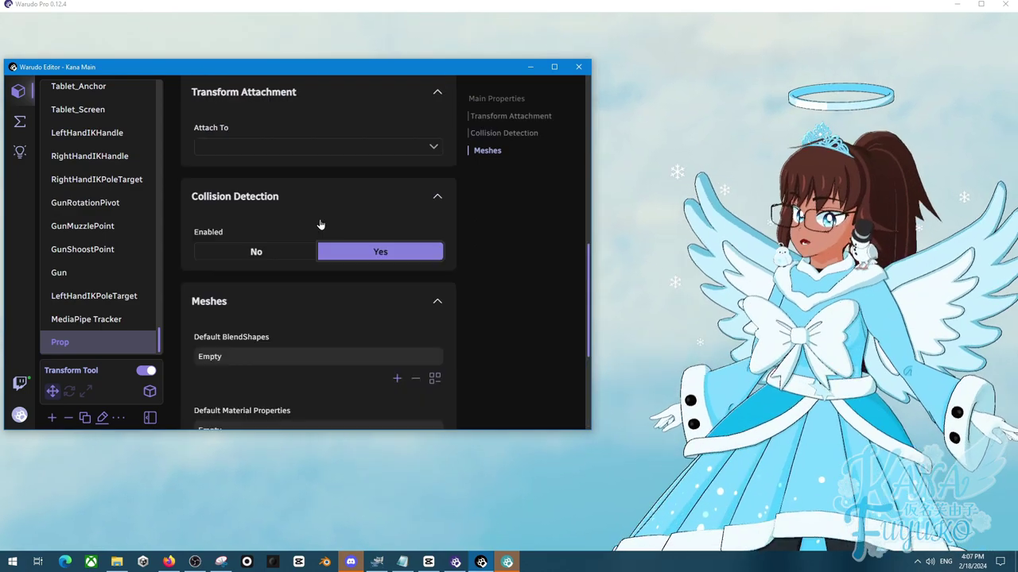
pyautogui.scroll(1, 334, 239)
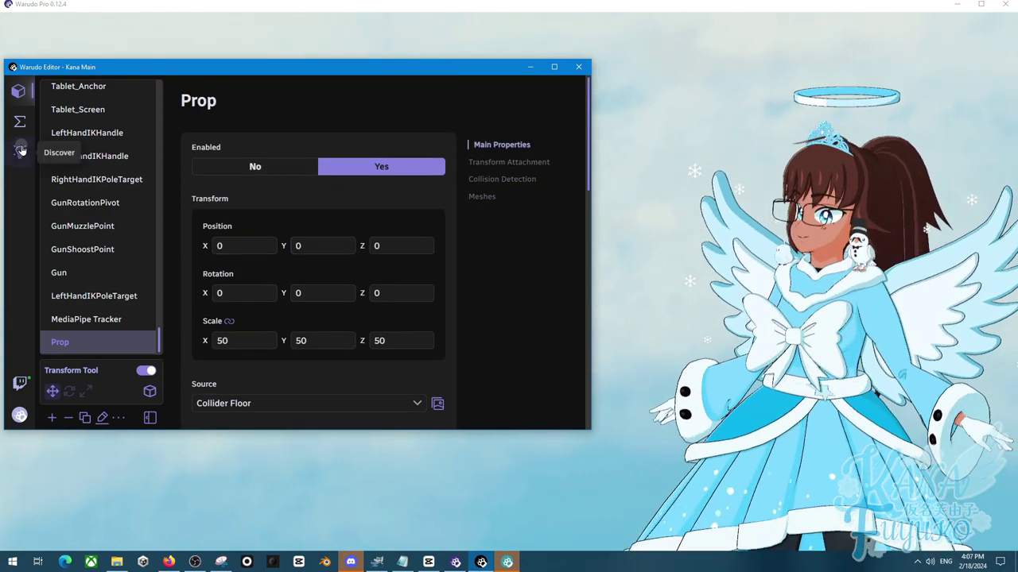
# Step: Return to the prop-throwing blueprint and hide the blueprint list to widen the node graph
pyautogui.click(19, 151)
pyautogui.click(20, 120)
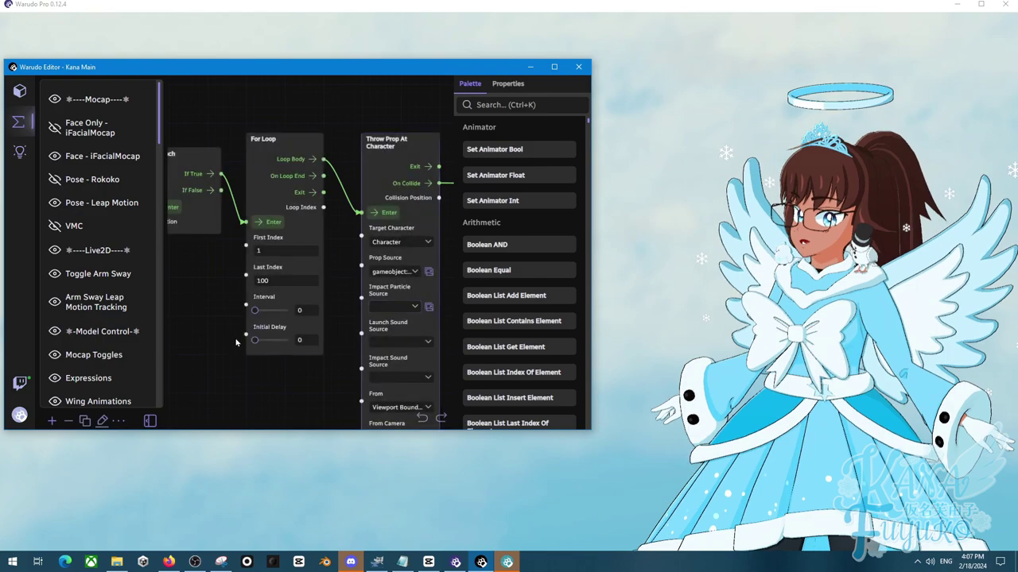
pyautogui.click(151, 420)
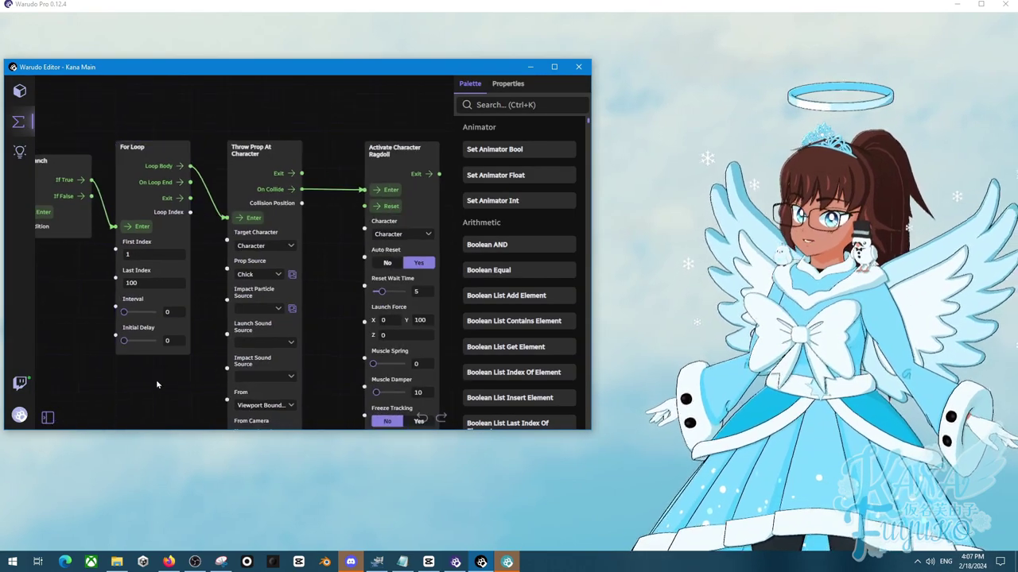
# Step: Shift the For Loop node slightly toward Throw Prop At Character and review the whole chain from Twitch redeem to ragdoll
pyautogui.scroll(-3, 191, 353)
pyautogui.scroll(-2, 228, 330)
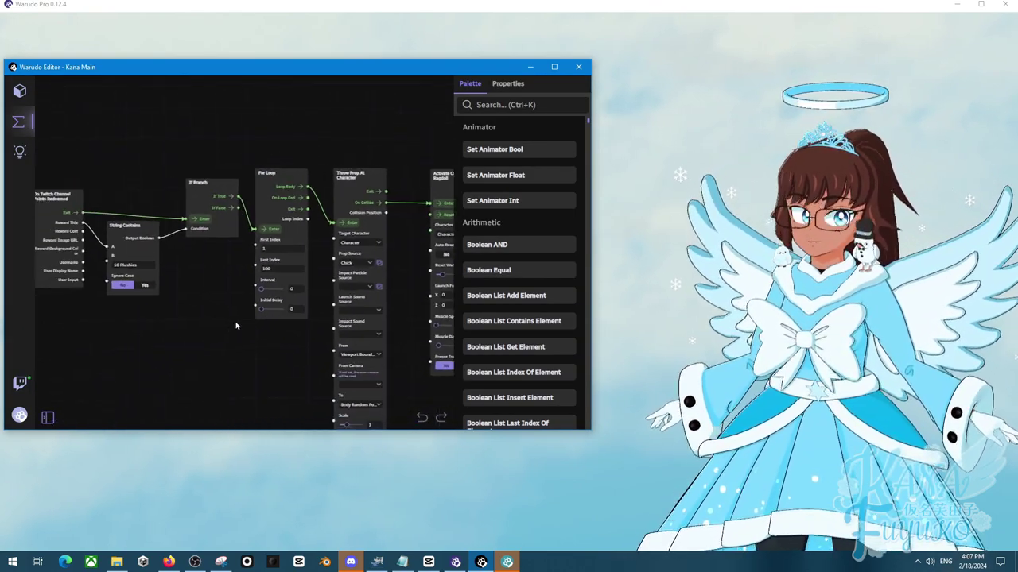
pyautogui.moveTo(233, 324); pyautogui.dragTo(223, 298)
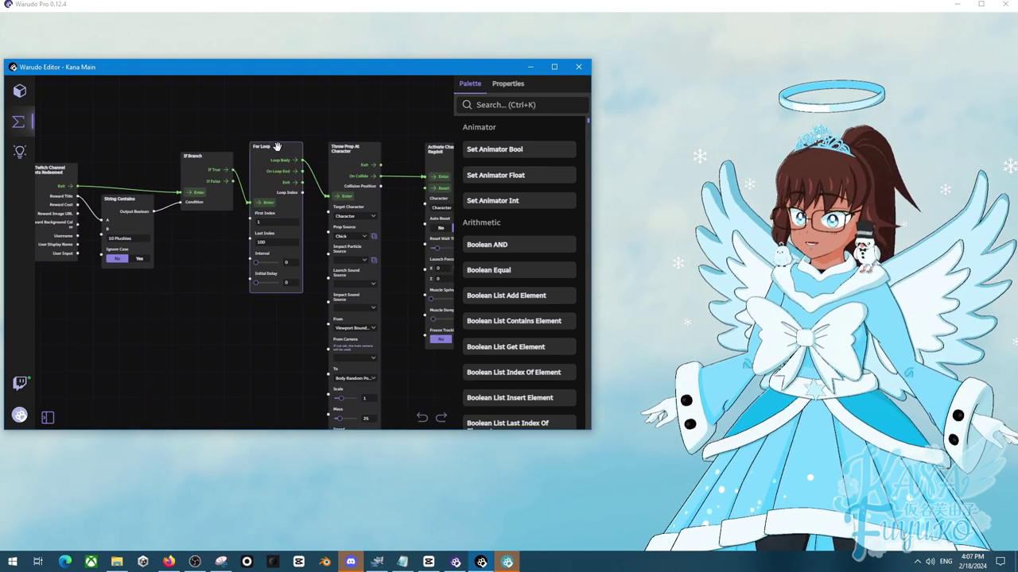
pyautogui.moveTo(276, 146)
pyautogui.mouseDown()
pyautogui.moveTo(266, 154)
pyautogui.moveTo(283, 148)
pyautogui.mouseUp()
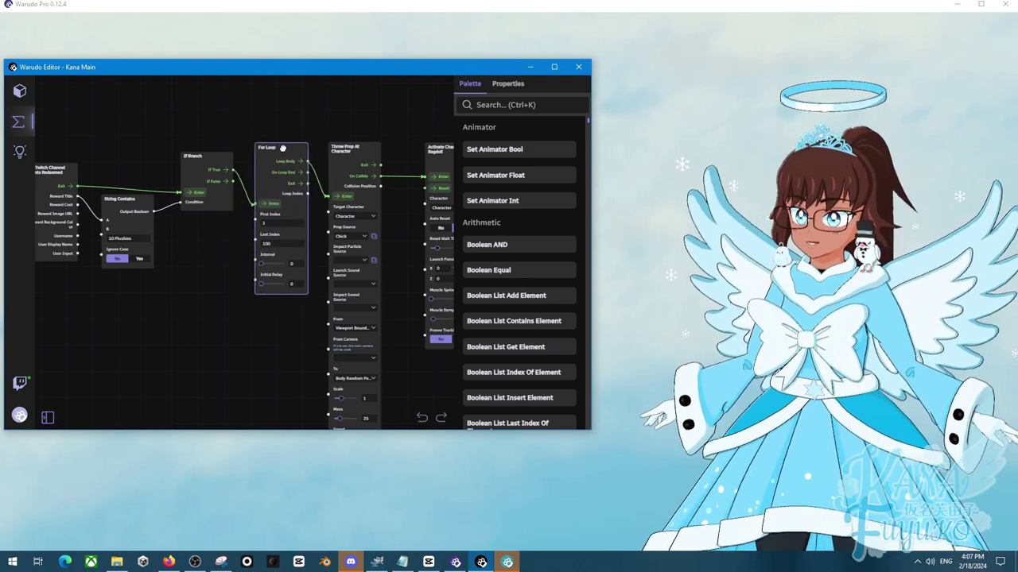
pyautogui.scroll(-2, 213, 246)
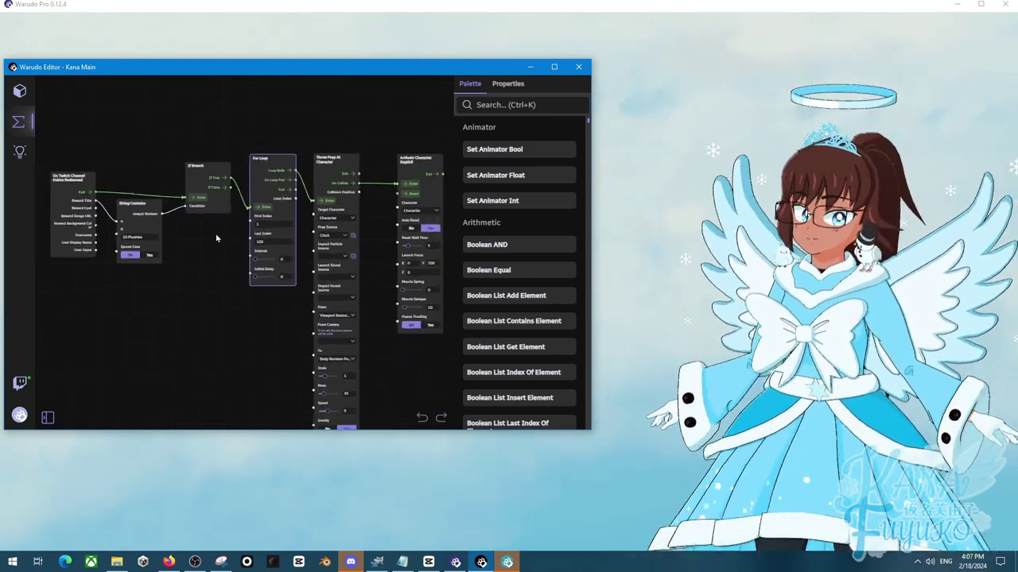
pyautogui.click(215, 235)
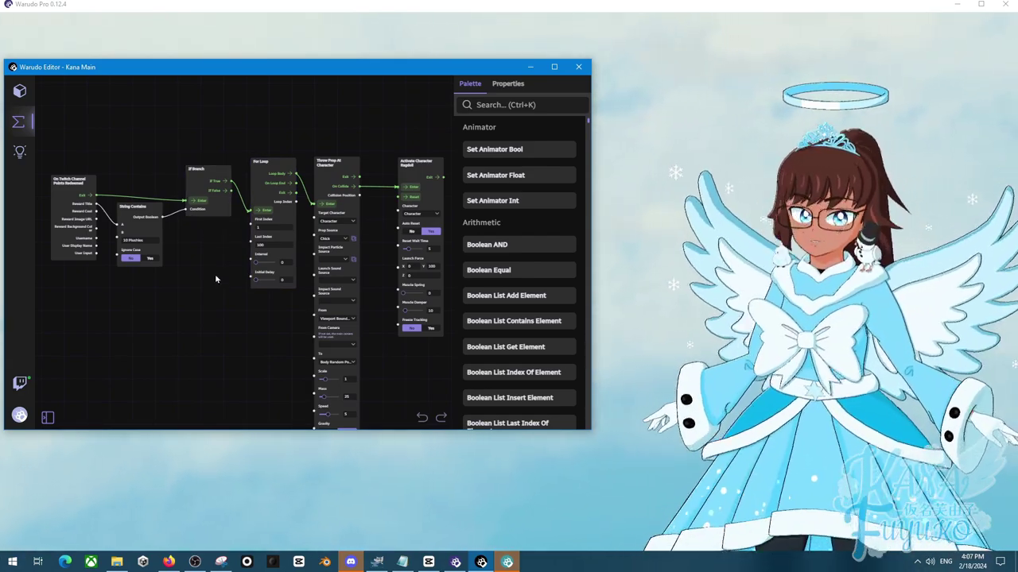
pyautogui.scroll(-1, 215, 273)
pyautogui.moveTo(215, 272); pyautogui.dragTo(214, 234)
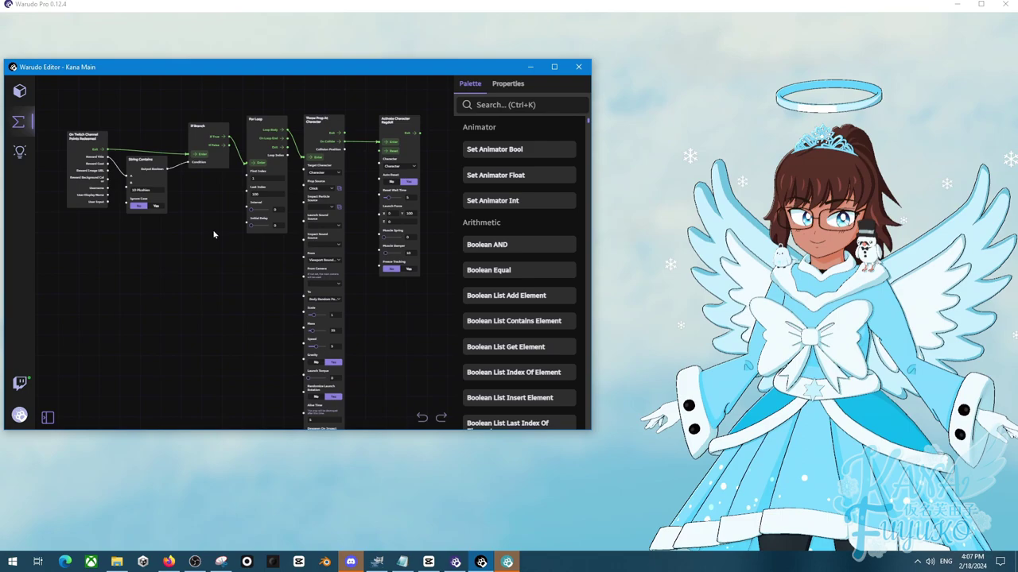